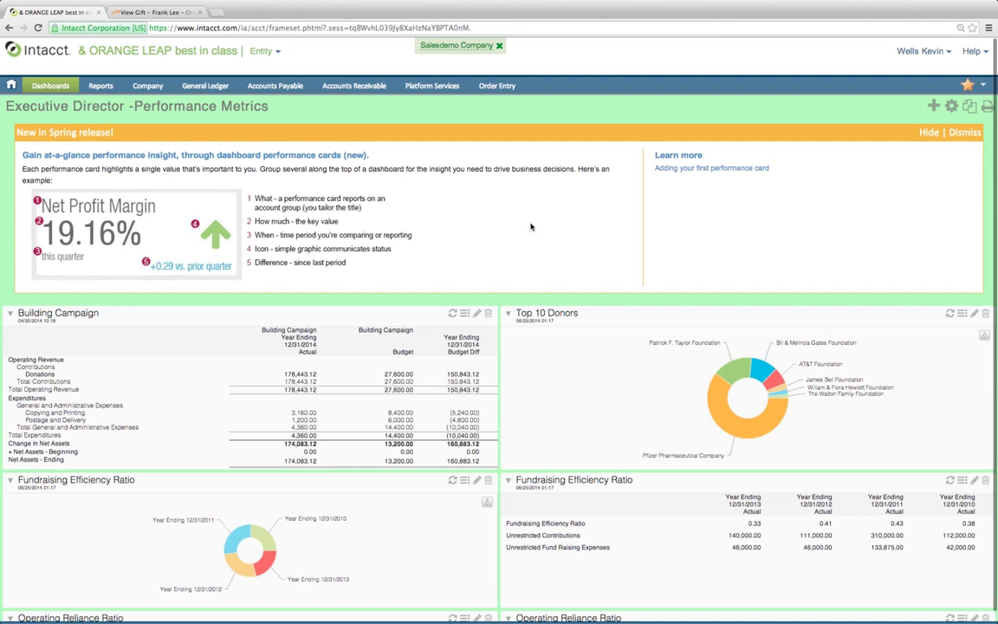
Scroll the dashboard down to the Operating Reliance and Program Efficiency Ratio panels
scroll(531, 227, "down", 1)
scroll(531, 227, "down", 2)
scroll(554, 234, "down", 1)
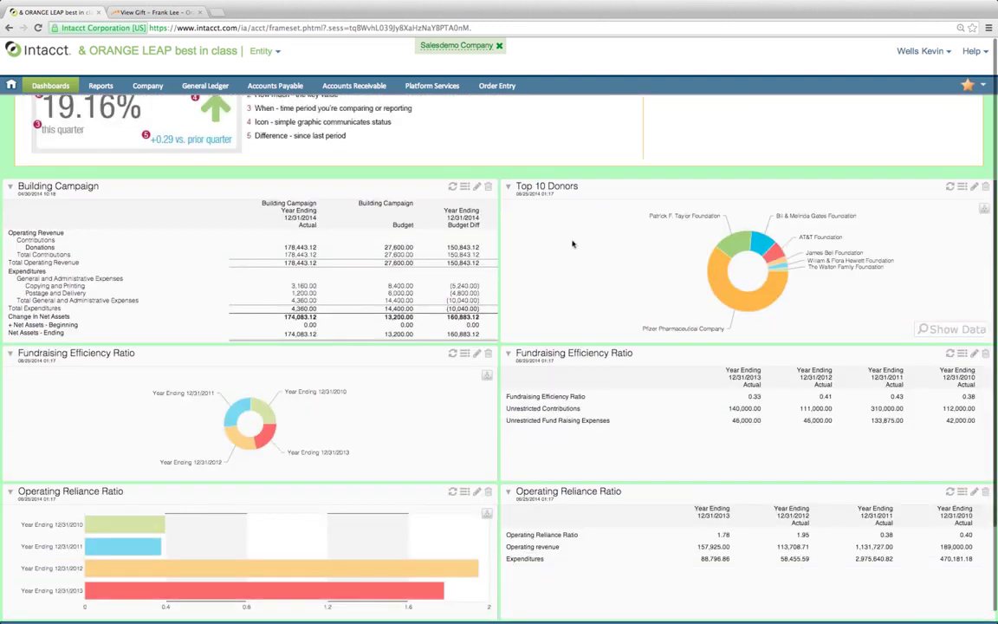
scroll(579, 244, "down", 1)
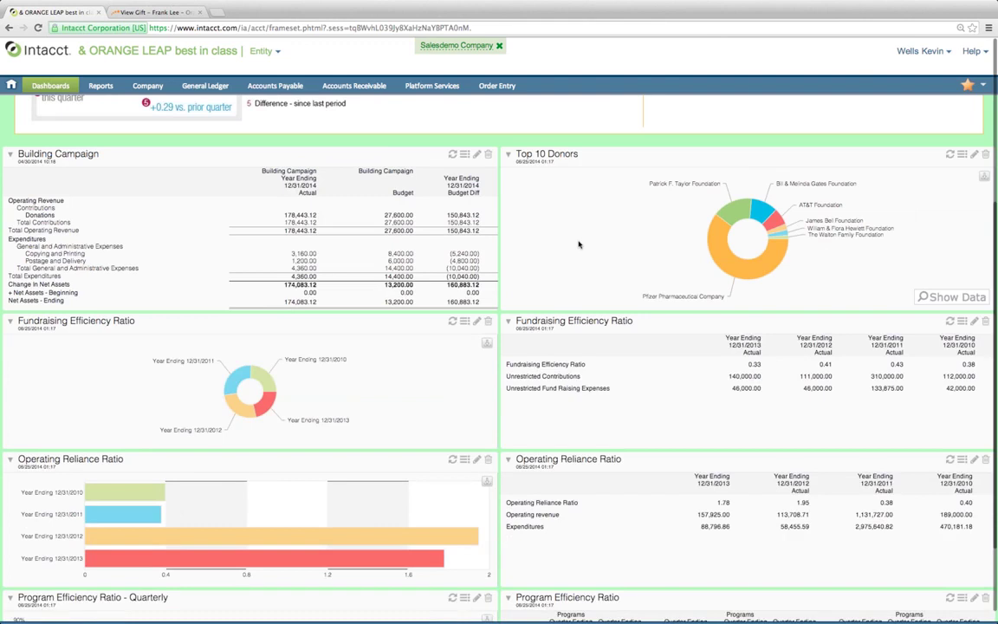
scroll(578, 244, "down", 1)
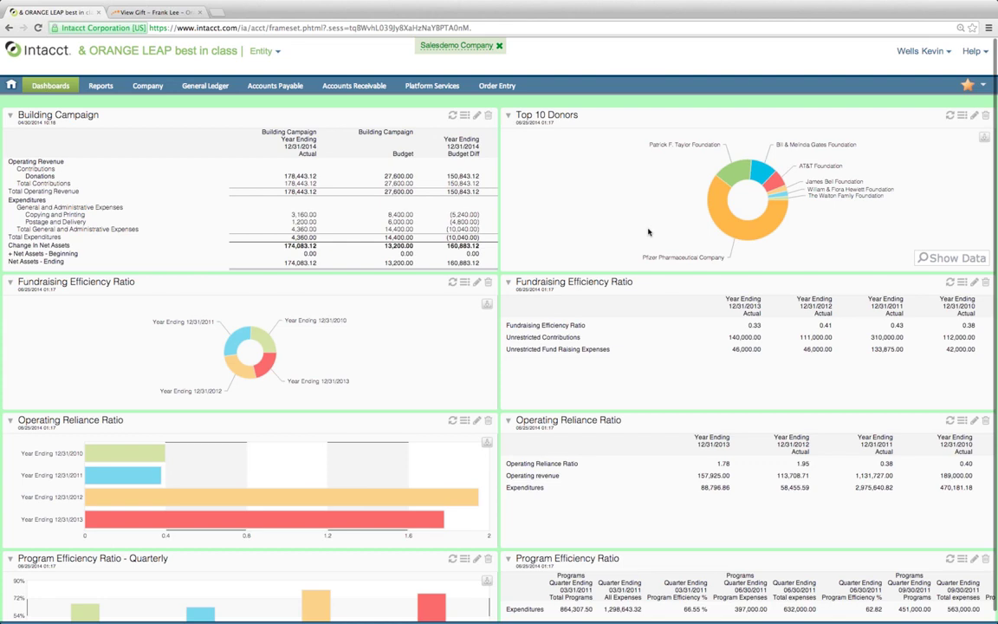
scroll(648, 231, "down", 1)
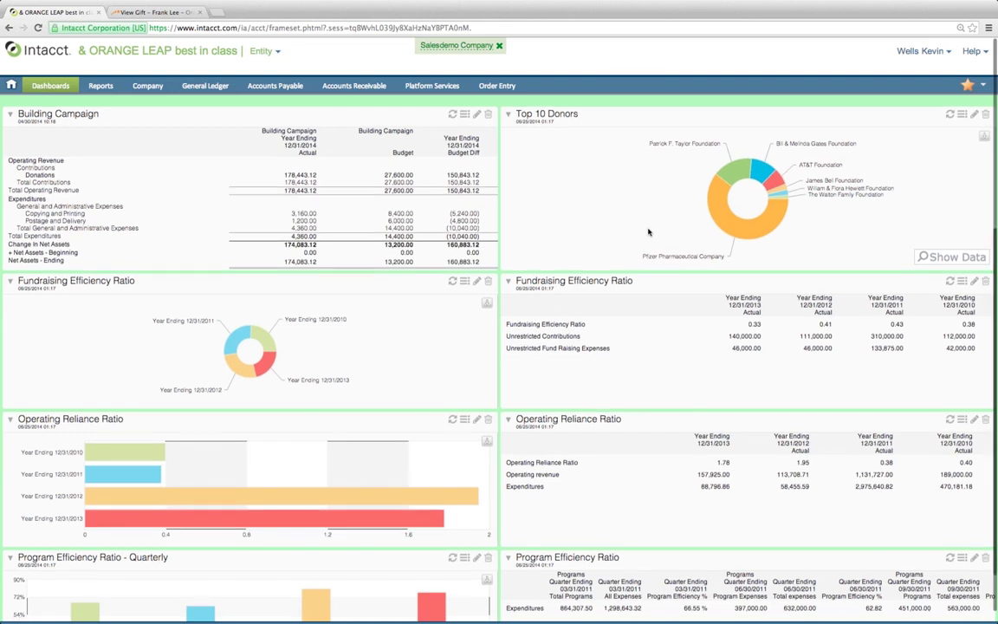
scroll(648, 231, "down", 1)
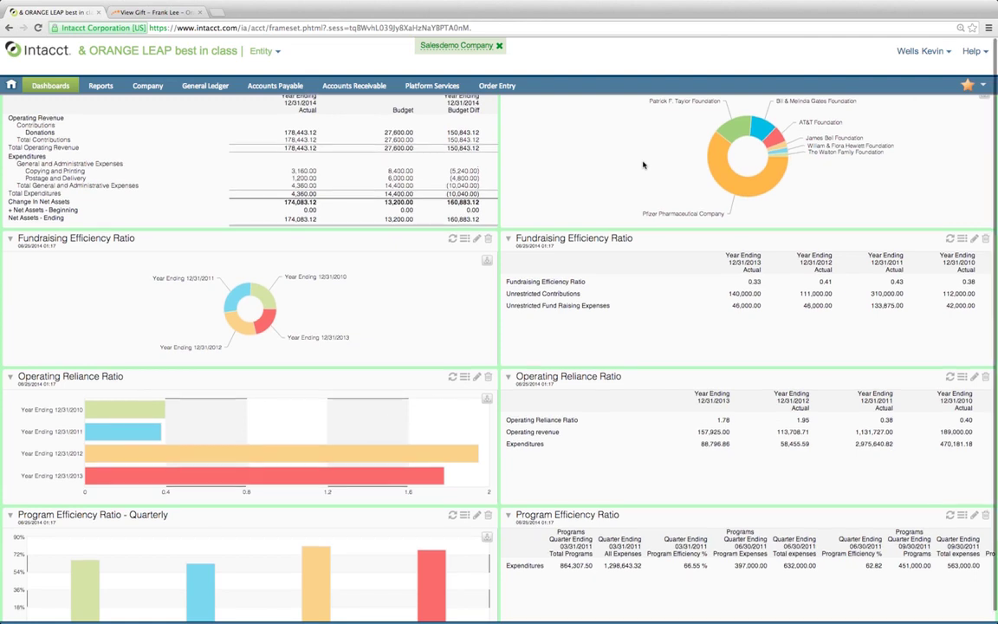
scroll(659, 225, "down", 1)
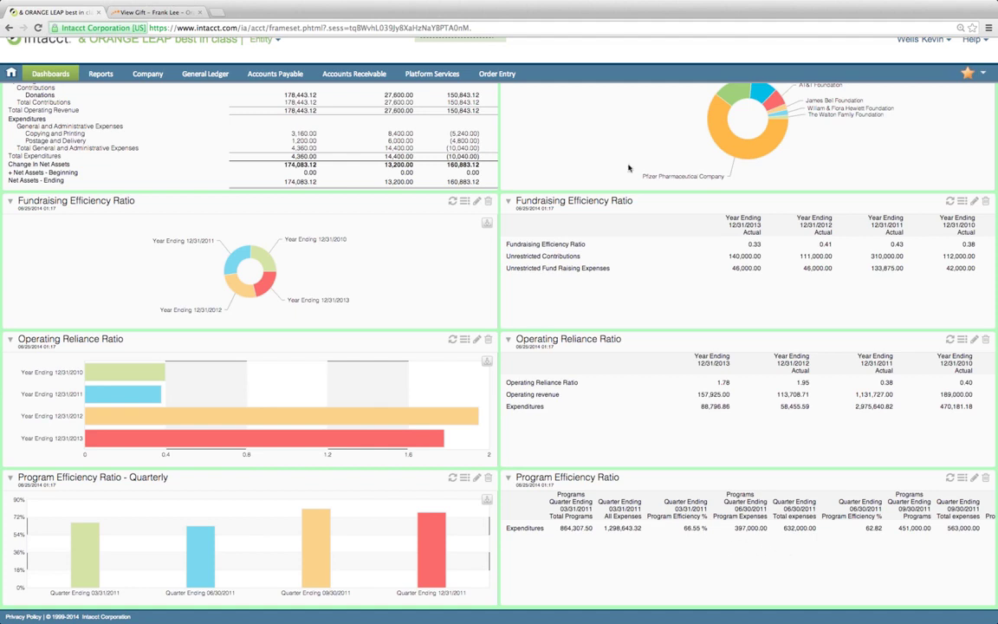
Scroll up to the Spring release banner and Building Campaign panel at the dashboard top
mouse_move(745, 161)
scroll(631, 141, "up", 1)
scroll(632, 141, "up", 3)
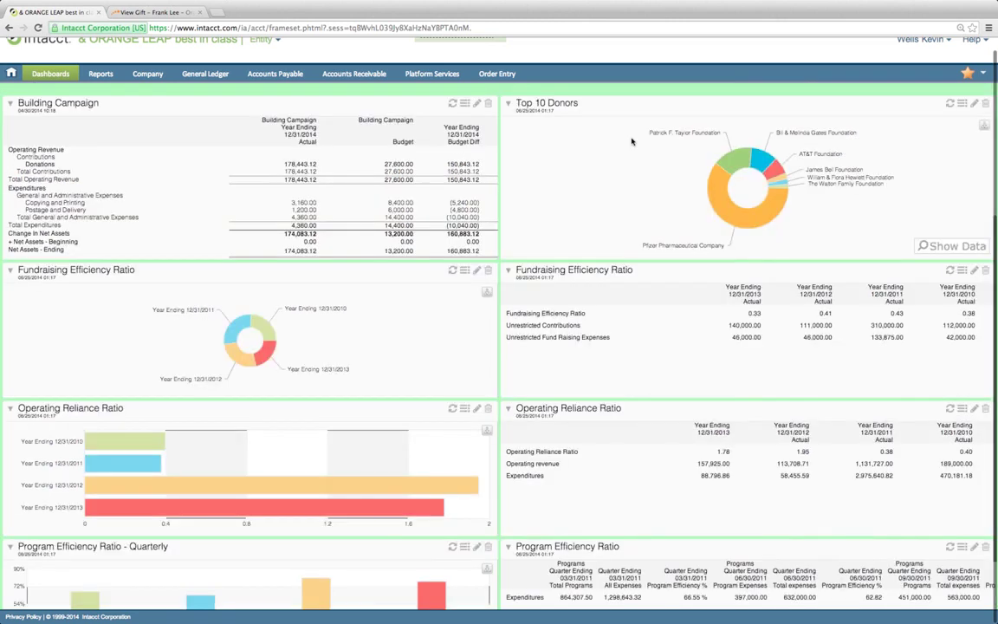
scroll(632, 141, "up", 2)
scroll(632, 142, "up", 2)
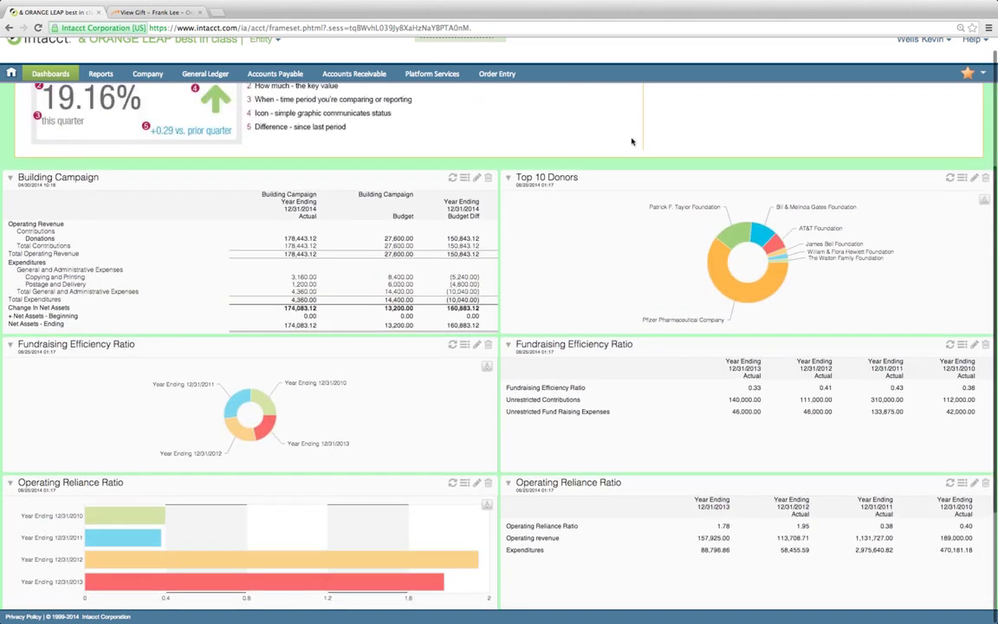
scroll(632, 142, "up", 3)
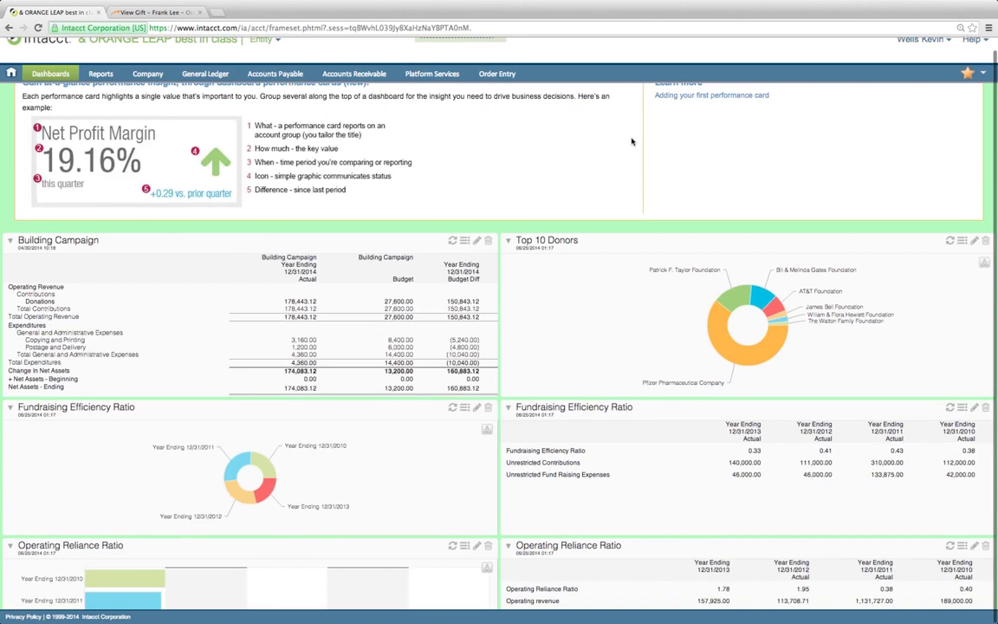
scroll(632, 141, "up", 2)
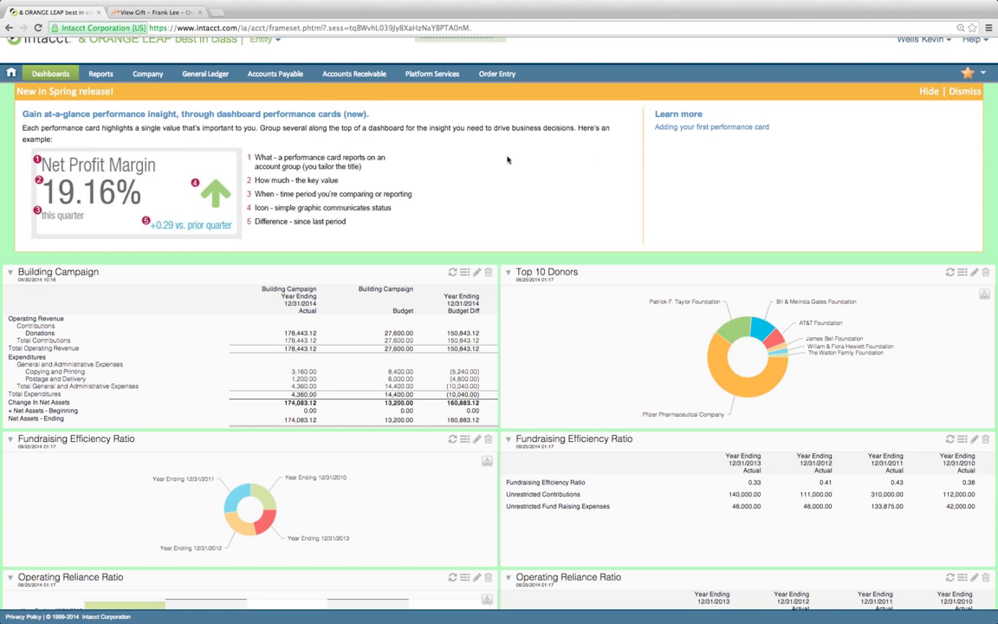
Start a new Orange Leap gift for the donor with an original amount of 3500.00
left_click(179, 13)
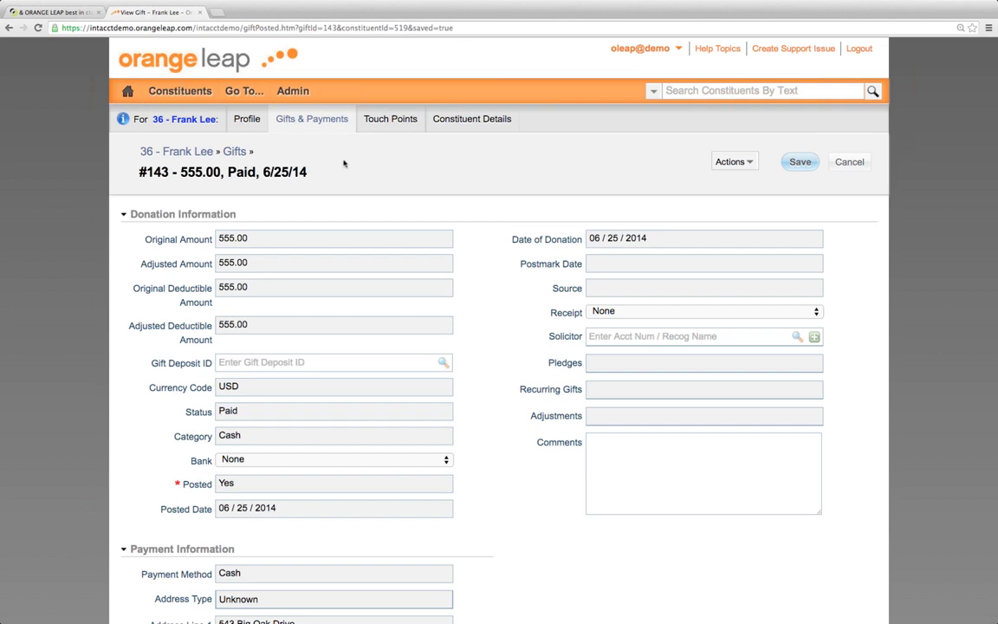
mouse_move(312, 118)
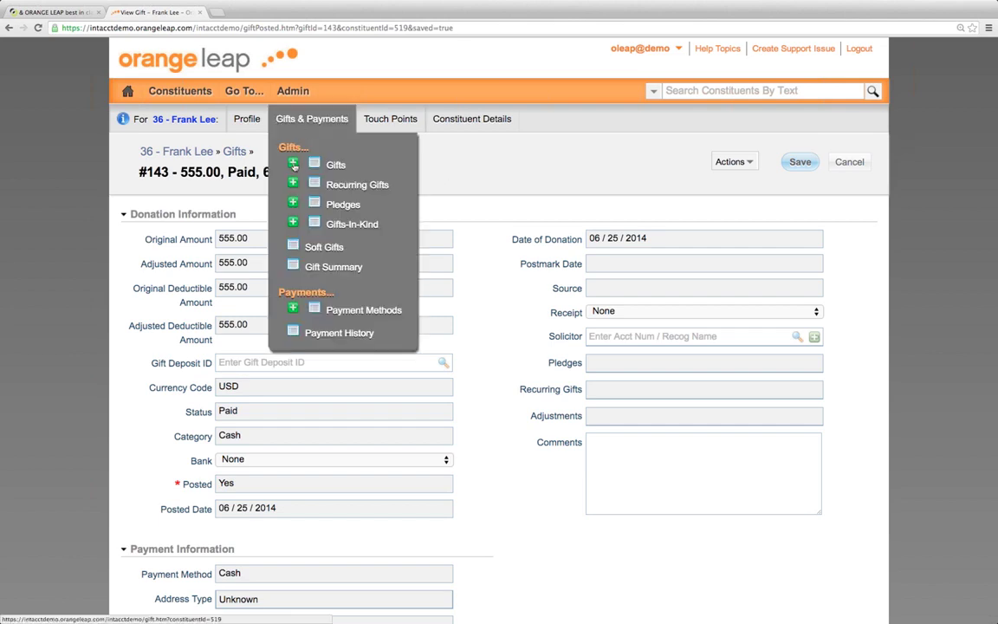
left_click(292, 164)
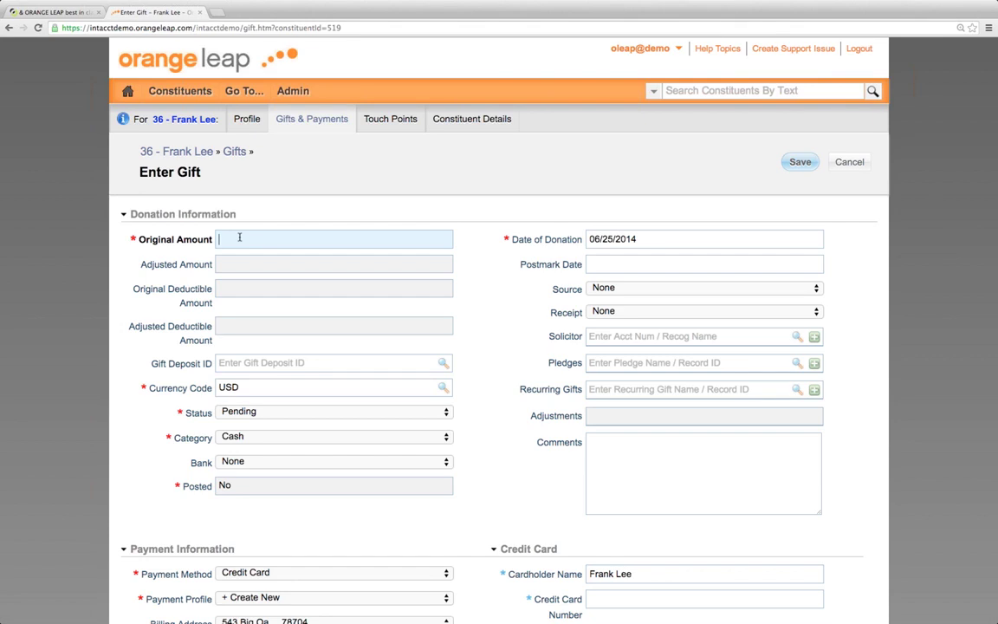
type("35")
type("00")
type(".00")
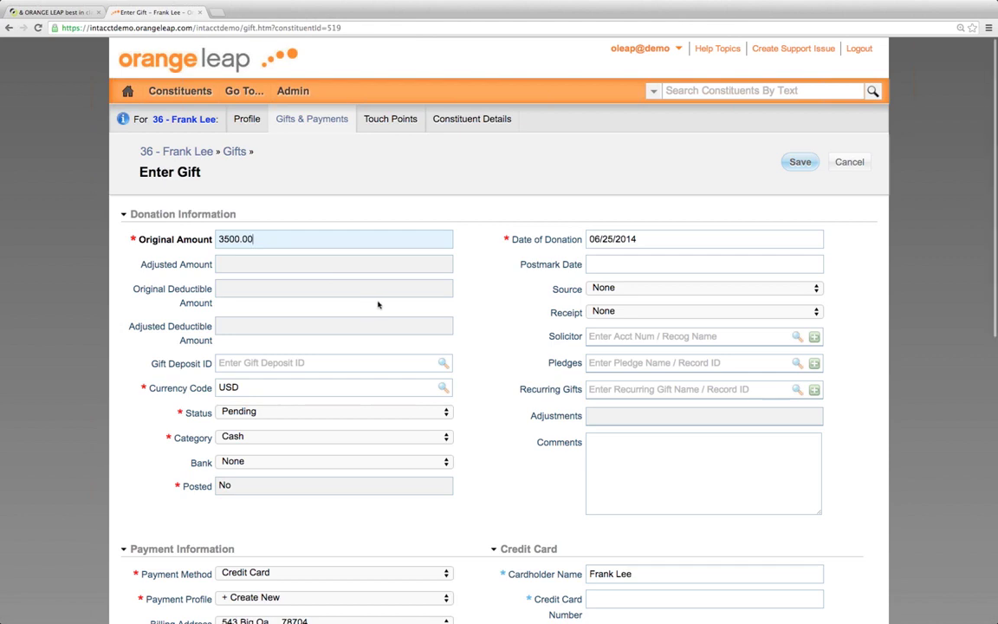
Set the gift status to Paid and the payment method to Check number 777632
scroll(378, 304, "down", 2)
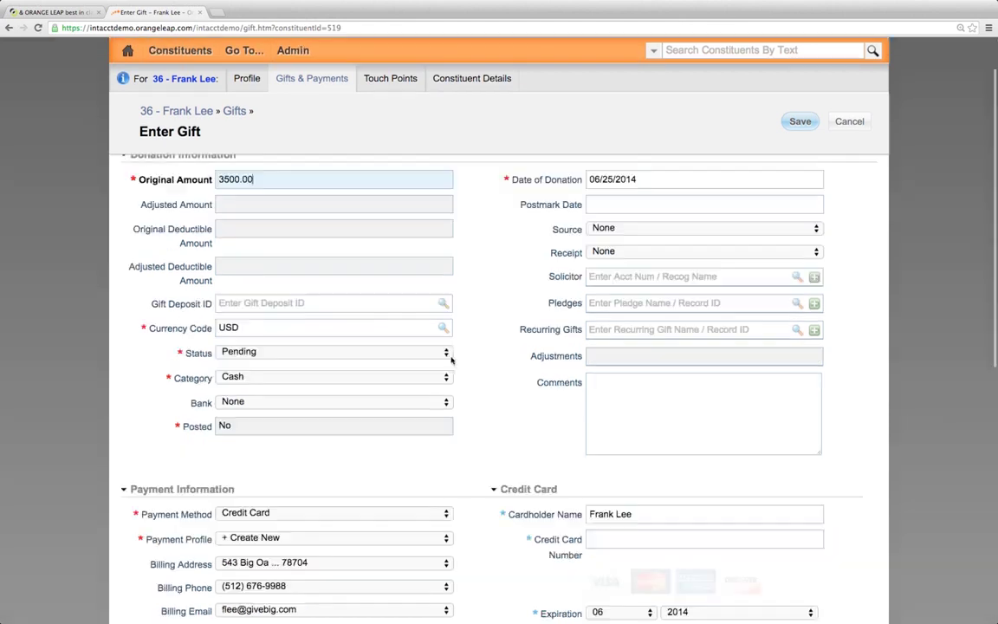
left_click(329, 351)
left_click(260, 363)
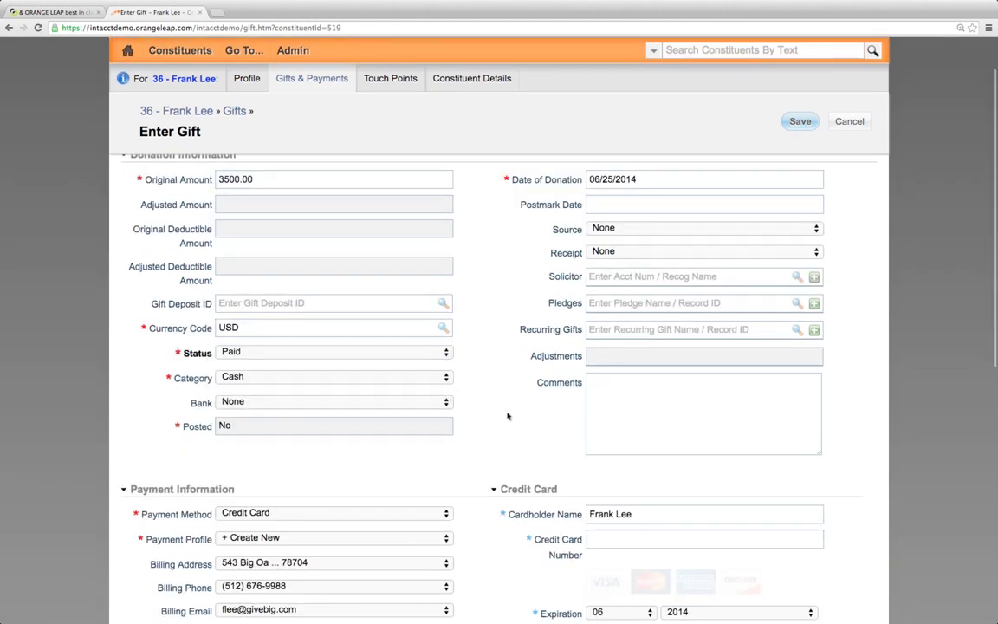
scroll(508, 415, "down", 5)
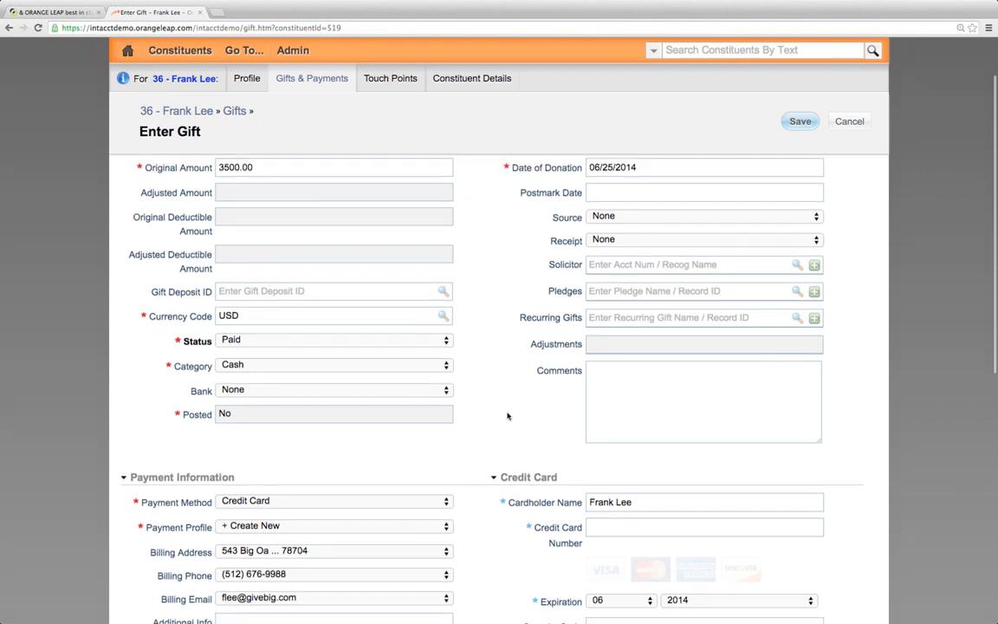
left_click(287, 335)
left_click(285, 359)
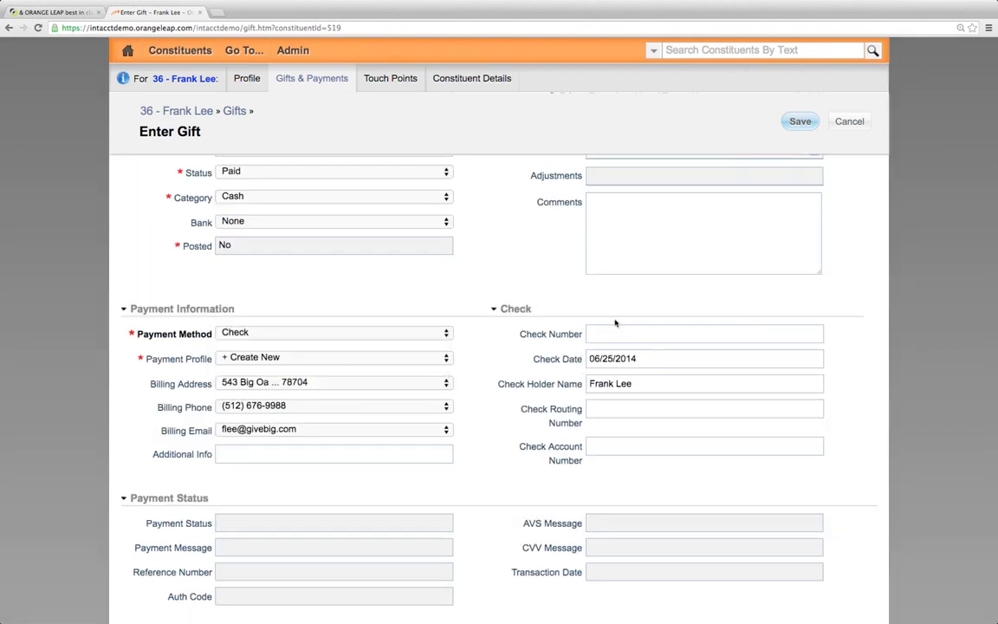
left_click(610, 334)
type("776")
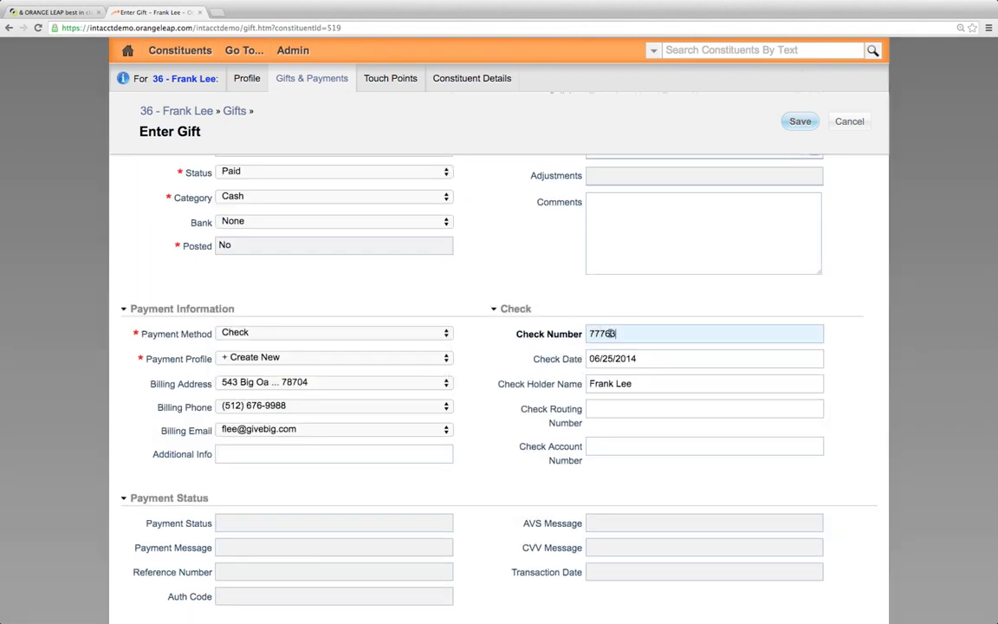
type("32")
scroll(484, 451, "down", 1)
scroll(484, 452, "down", 2)
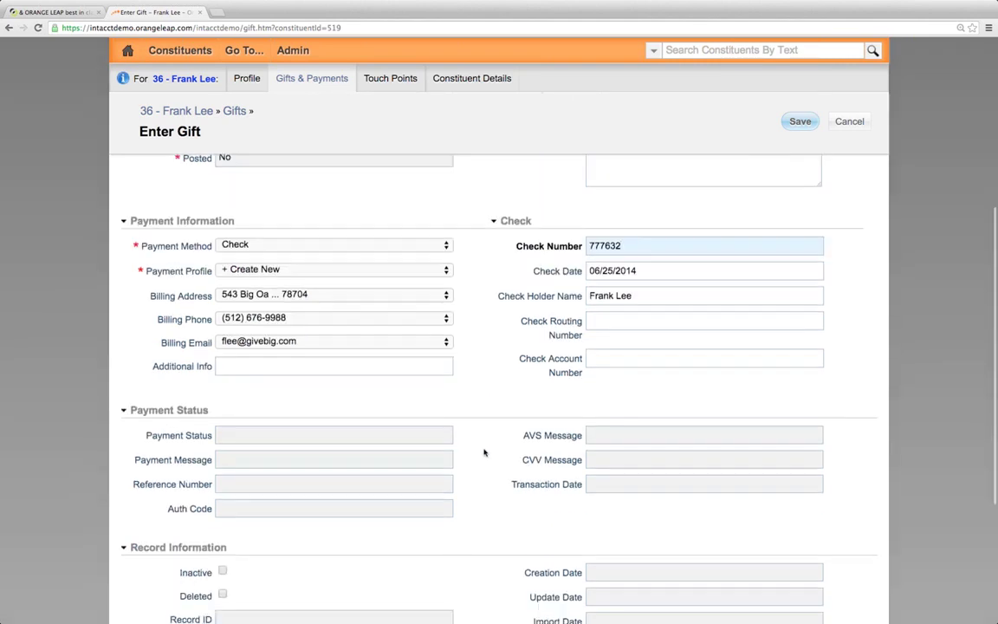
scroll(485, 451, "down", 2)
scroll(484, 451, "down", 4)
Designate the gift to Building Fund, save it as gift #144, and return to Intacct
scroll(485, 451, "down", 2)
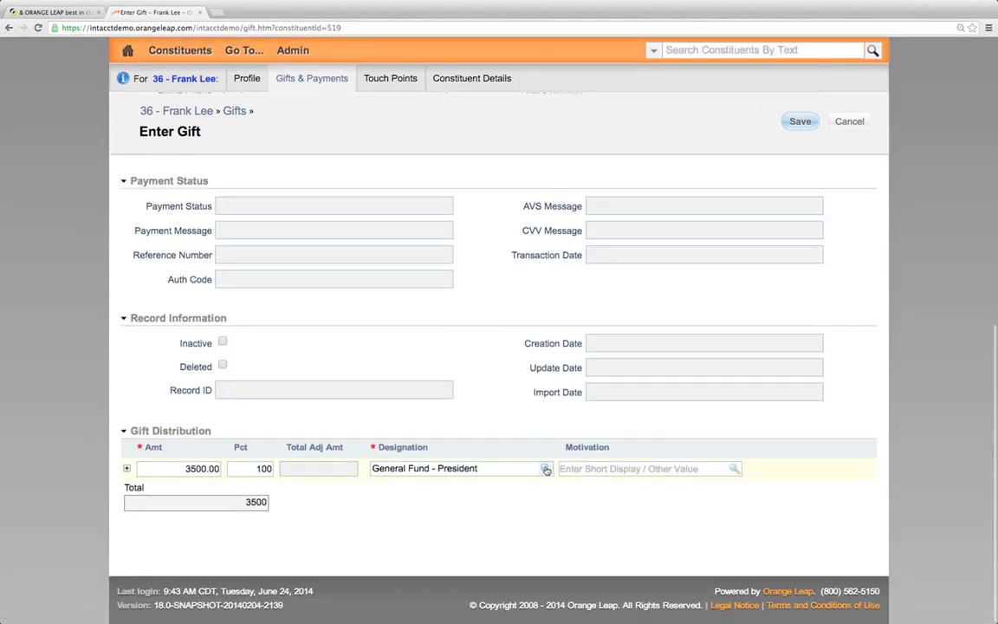
left_click(545, 469)
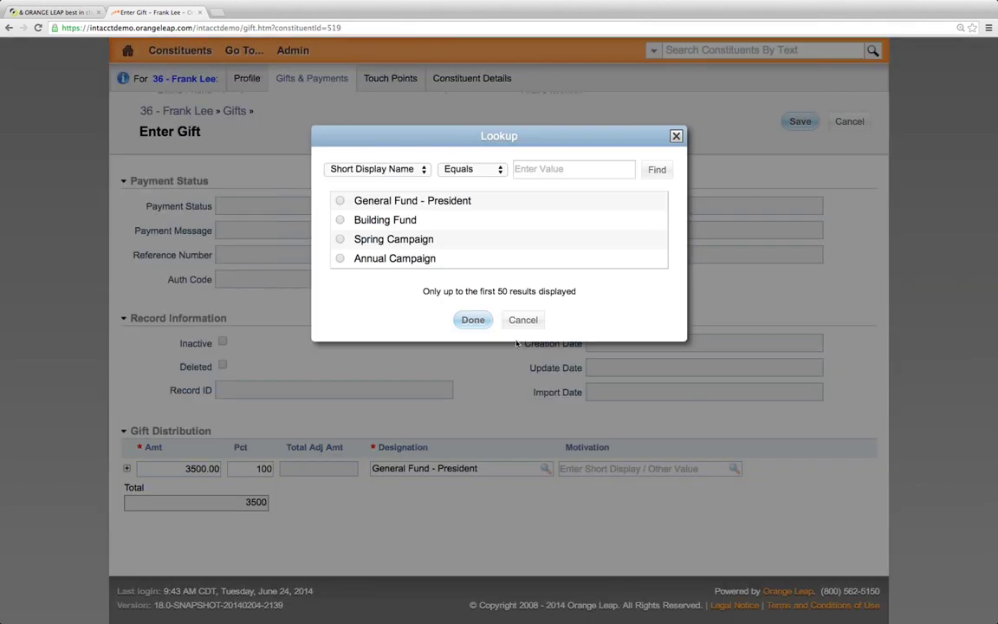
left_click(340, 220)
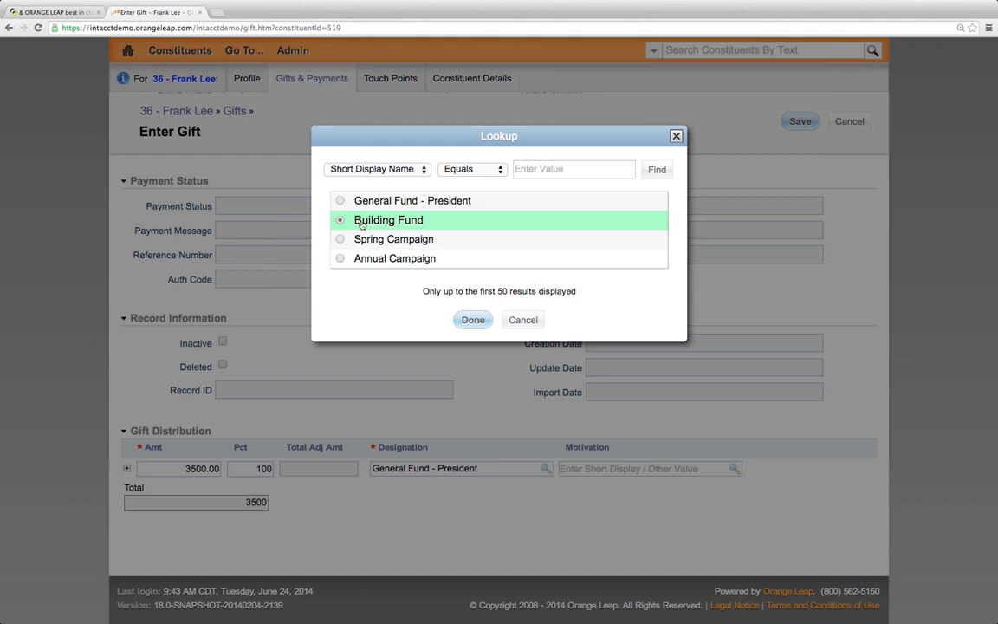
left_click(482, 322)
left_click(800, 122)
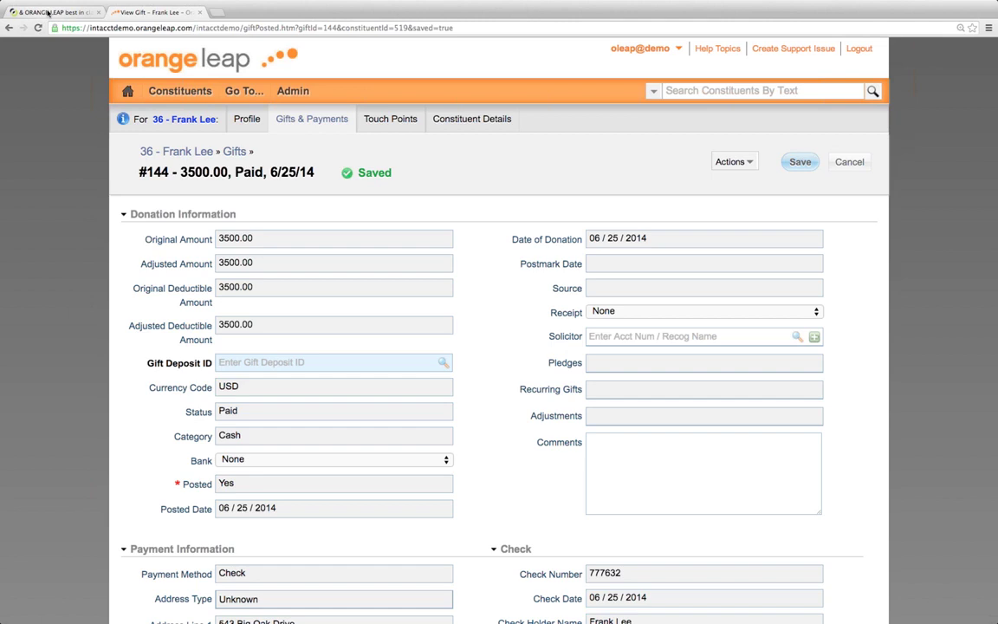
left_click(48, 12)
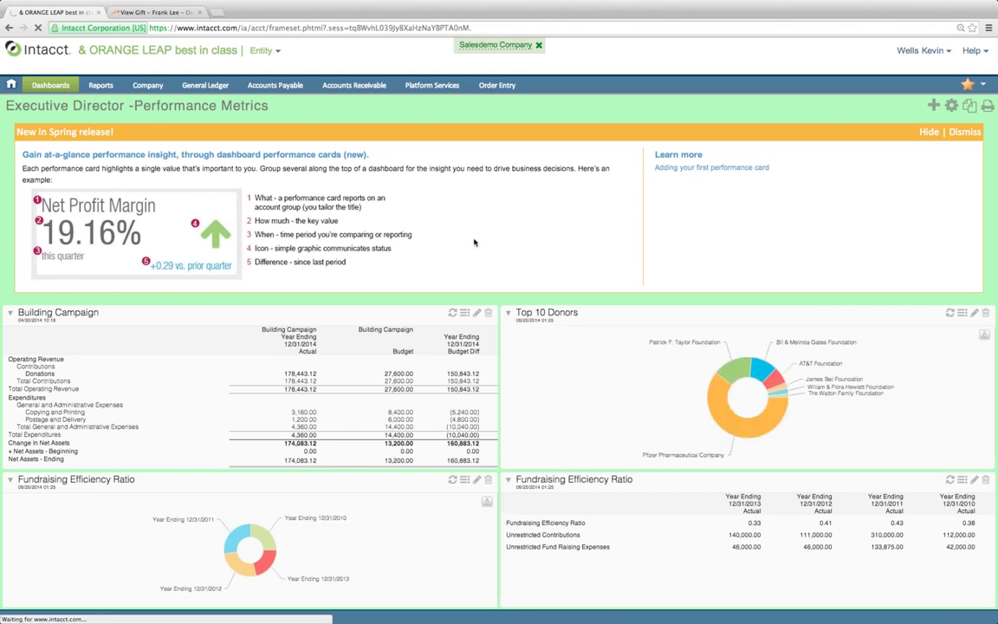
Open General Journal entry 195 for the 3,500.00 gift, then return to the Orange Leap gift
left_click(186, 84)
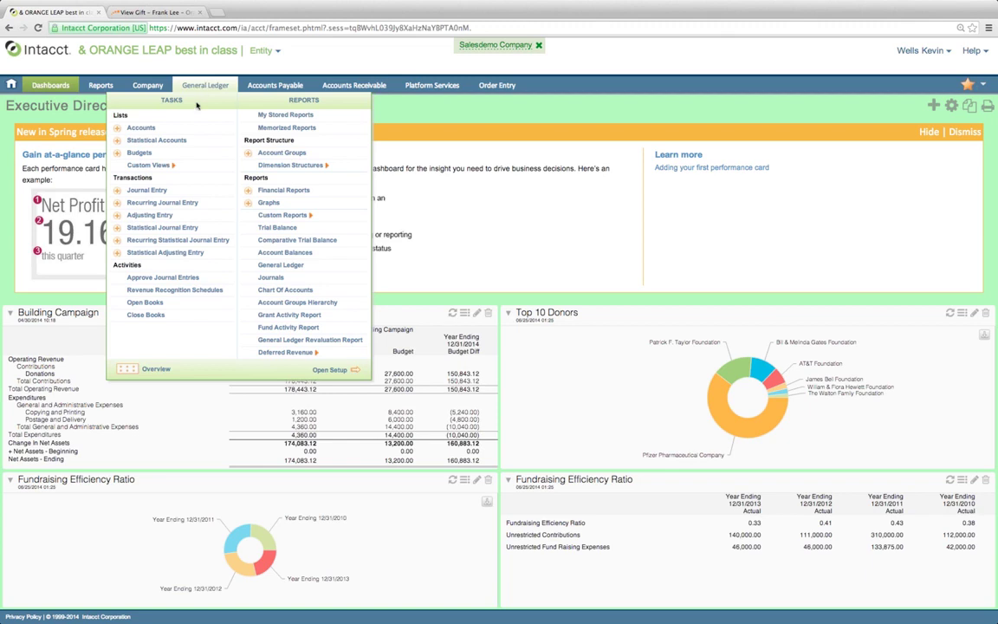
left_click(144, 191)
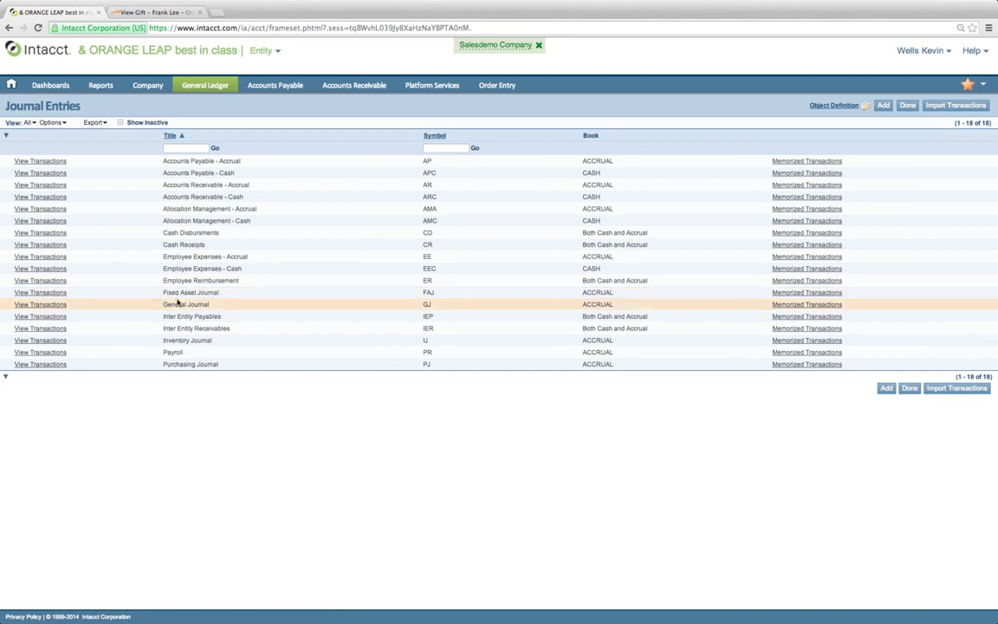
left_click(51, 306)
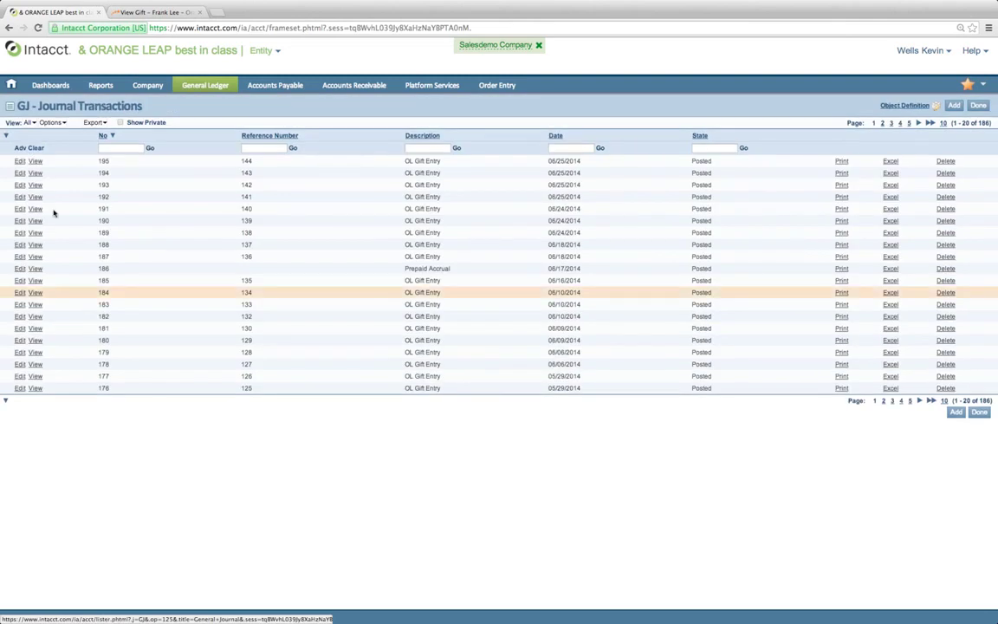
left_click(36, 162)
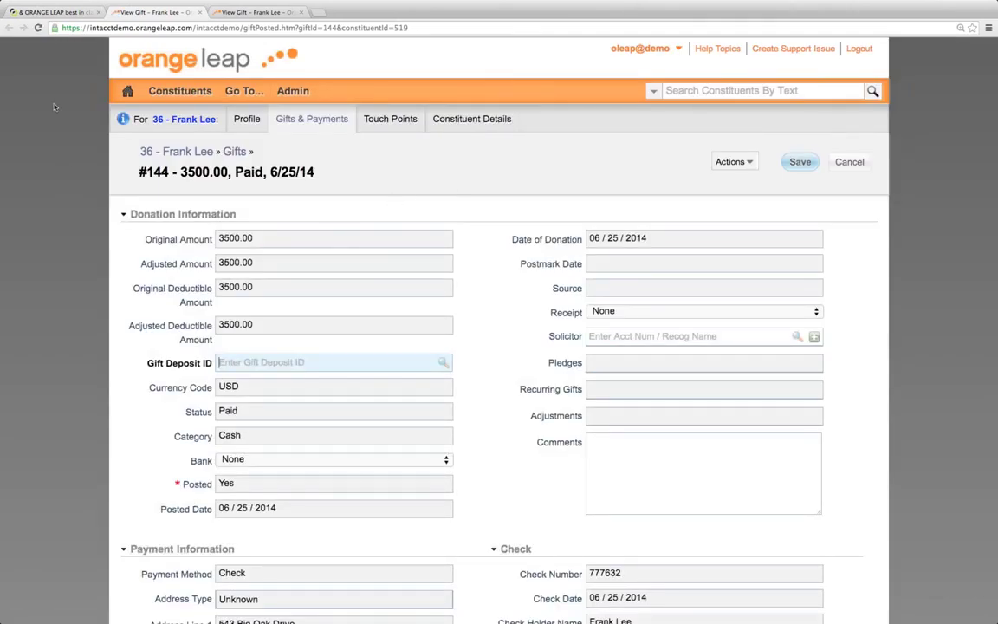
left_click(46, 13)
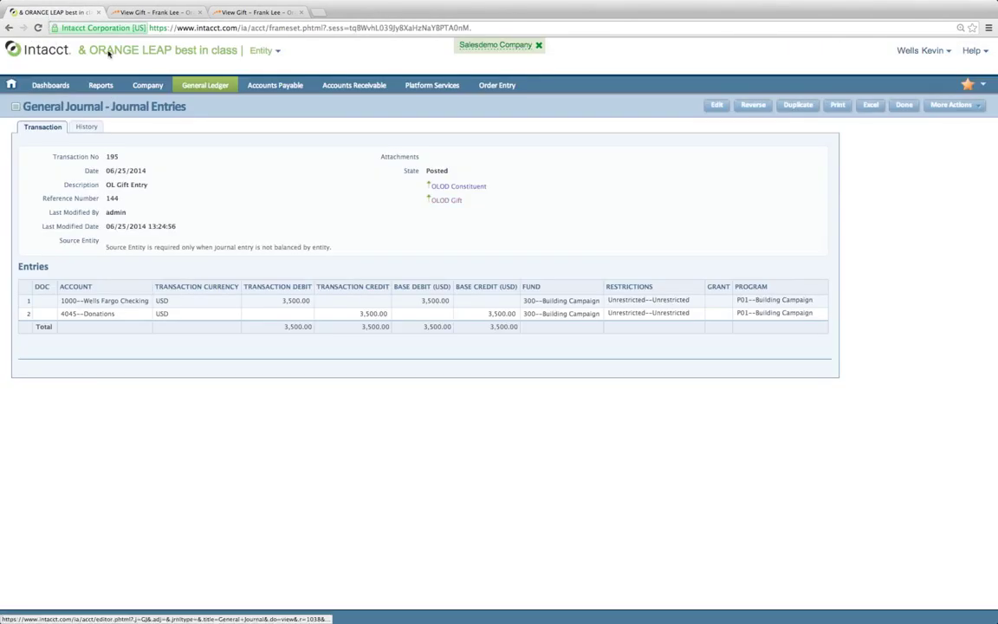
left_click(159, 13)
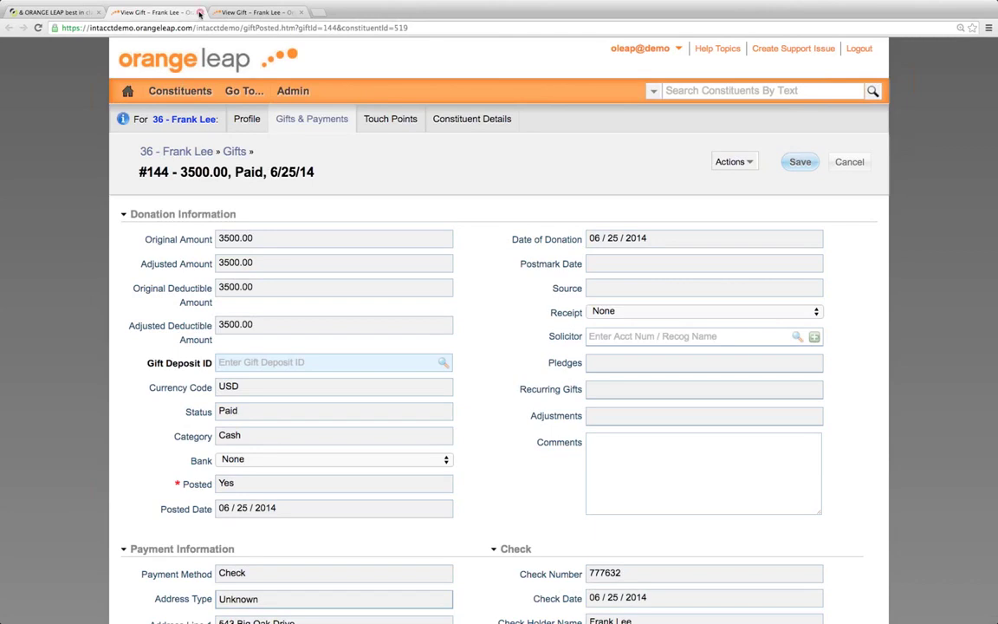
Close the extra View Gift tab, then review and close the donor's constituent profile
left_click(199, 13)
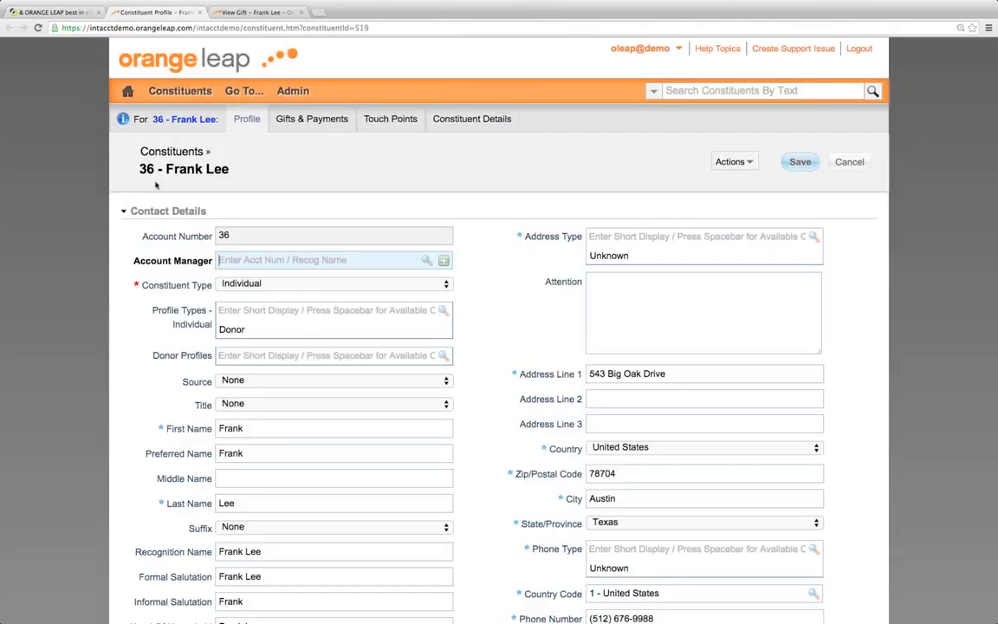
left_click(43, 12)
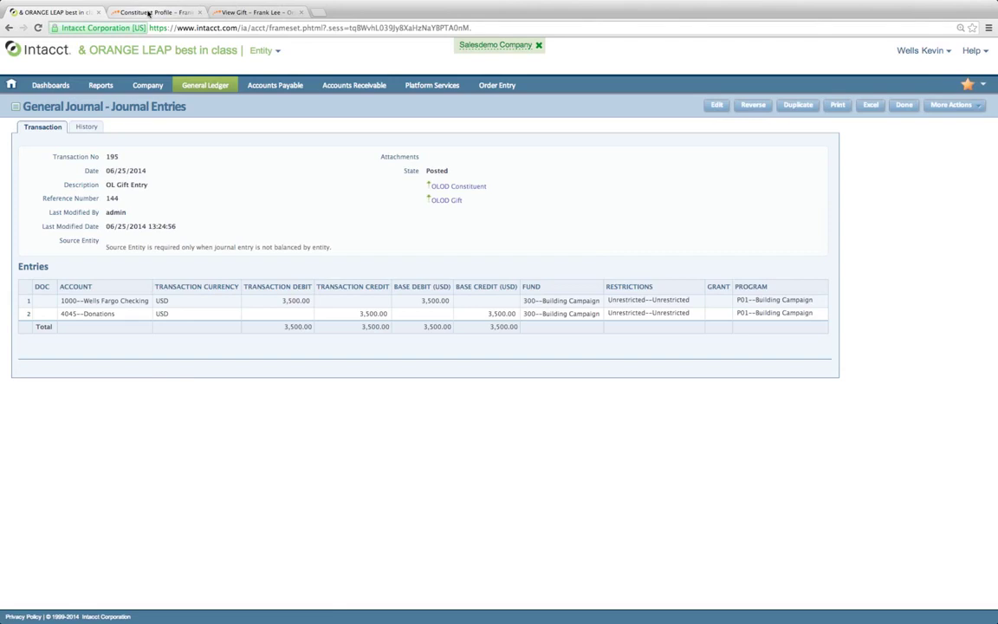
left_click(149, 13)
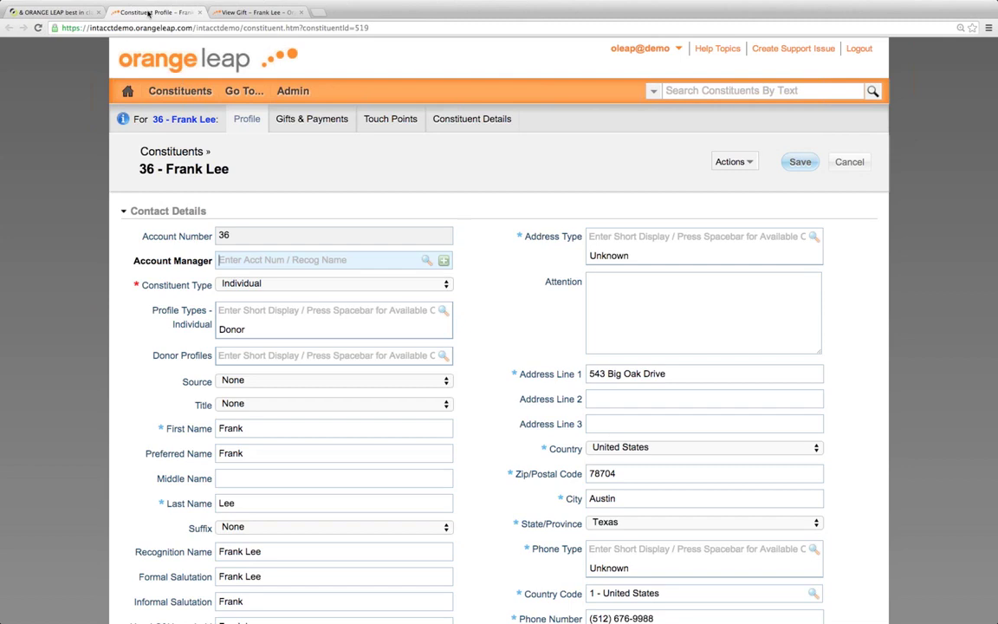
left_click(201, 13)
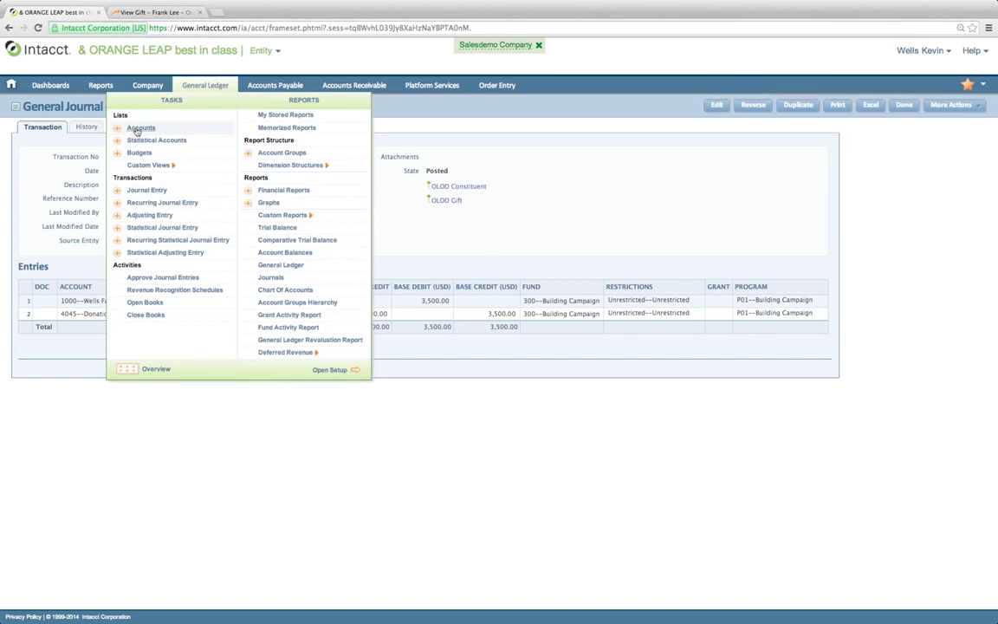
Review ledger activity for account 1000 Wells Fargo Checking, then for 4045 Donations
left_click(136, 129)
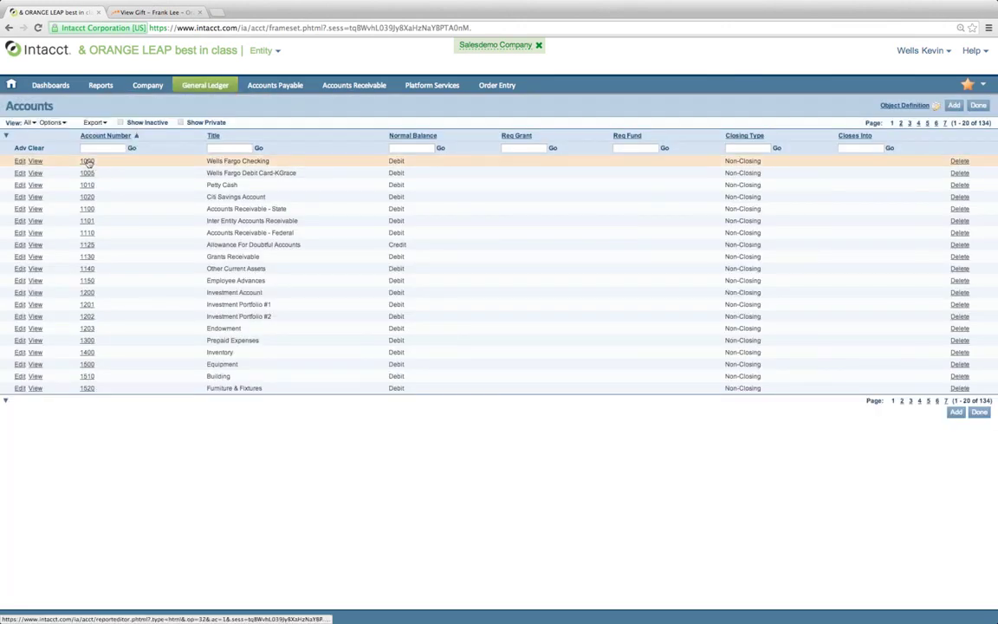
left_click(87, 162)
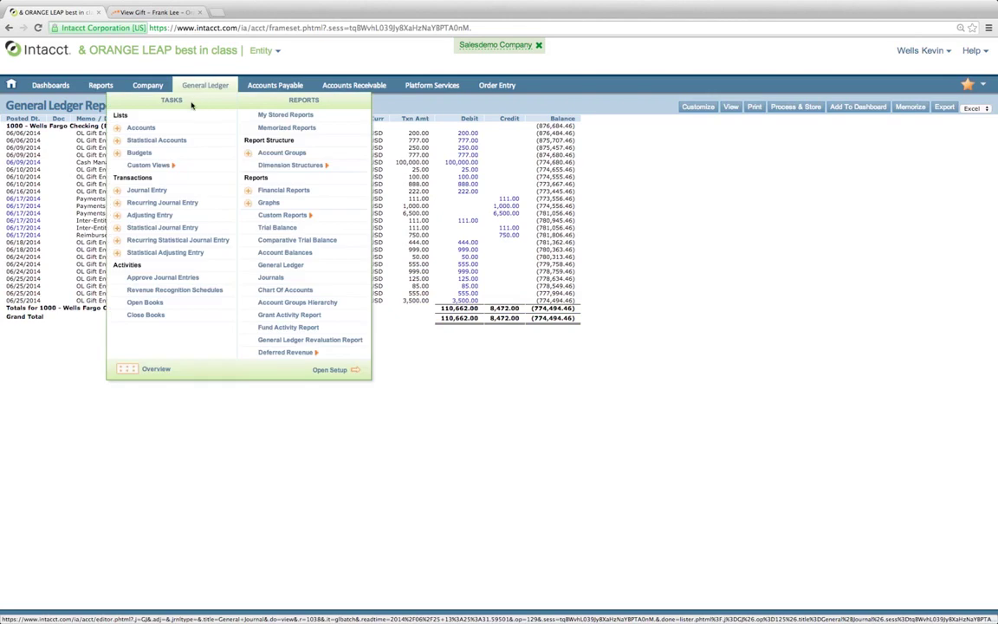
mouse_move(205, 84)
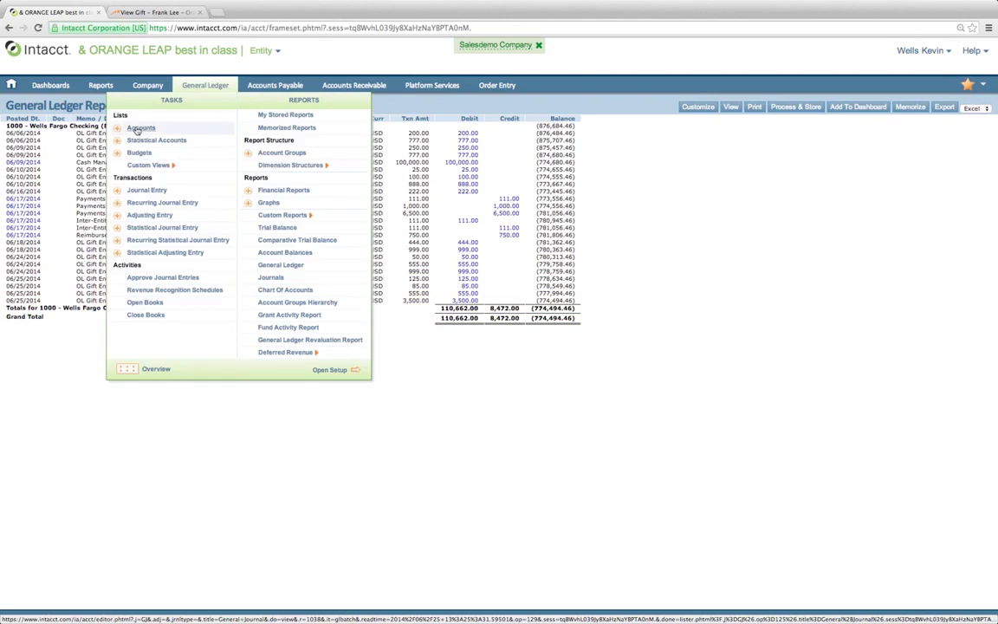
left_click(136, 129)
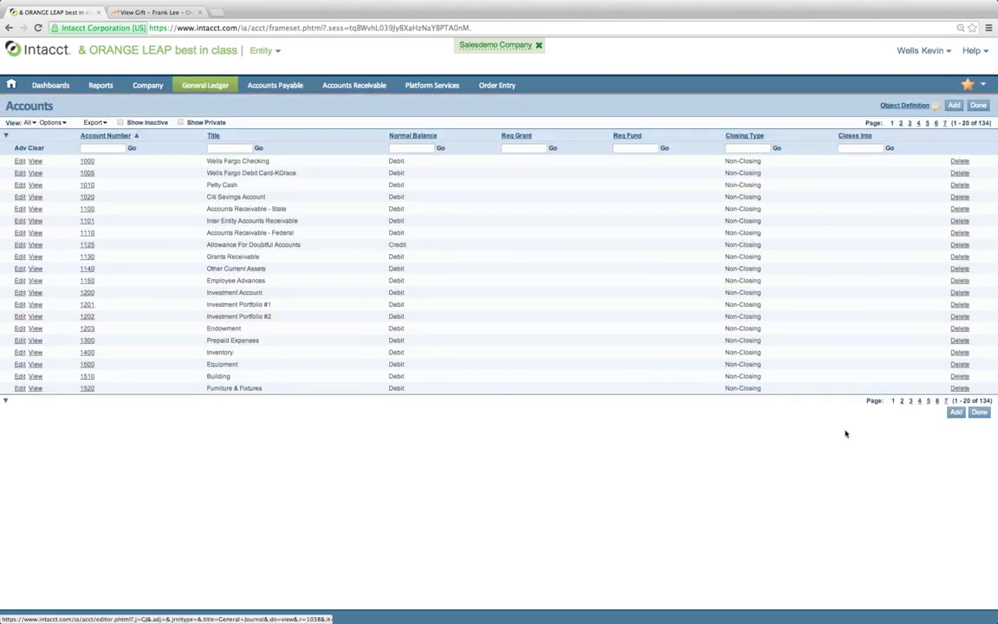
left_click(919, 401)
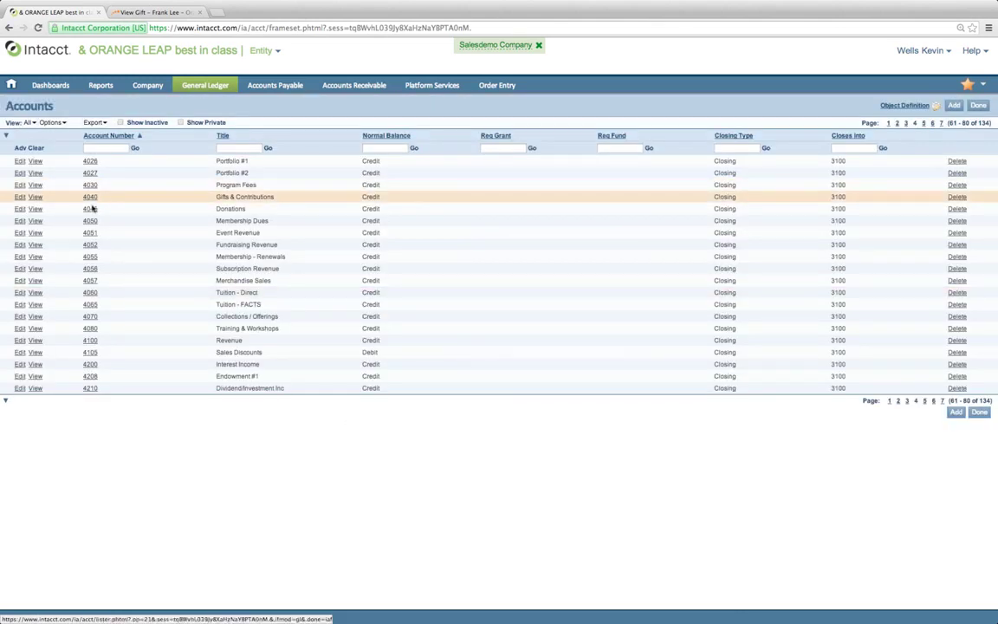
left_click(90, 211)
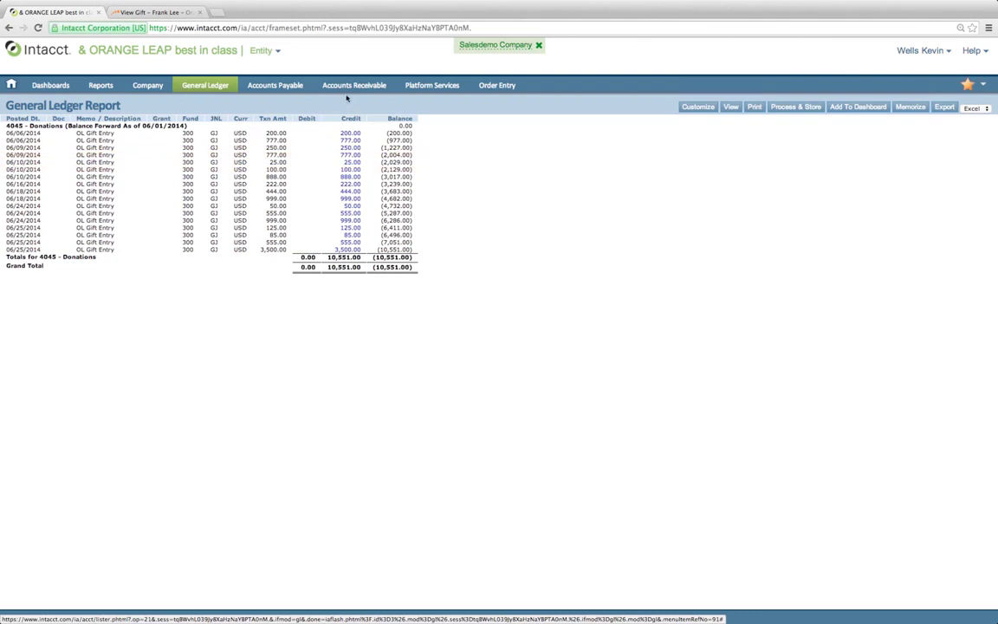
mouse_move(353, 85)
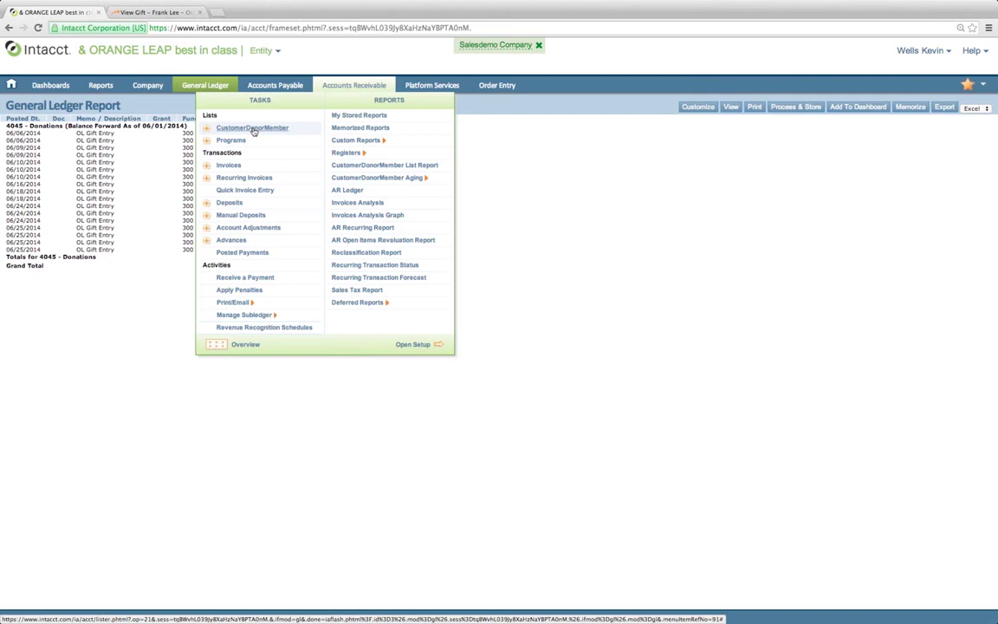
Open the donor's record from CustomerDonorMember filtered by 'ol', then close the Orange Leap profile
left_click(252, 128)
type("ol")
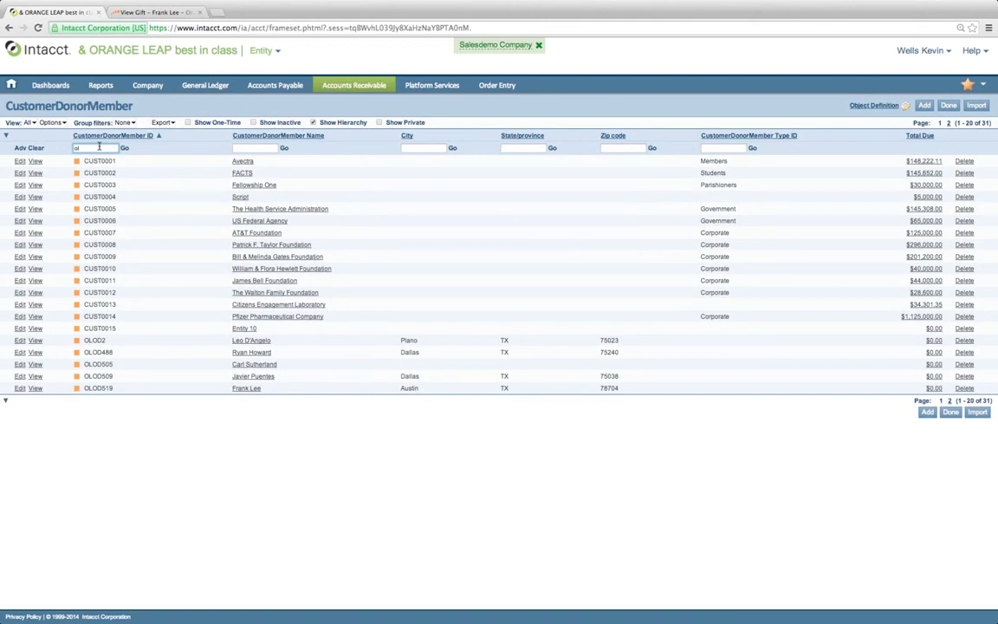
key("Return")
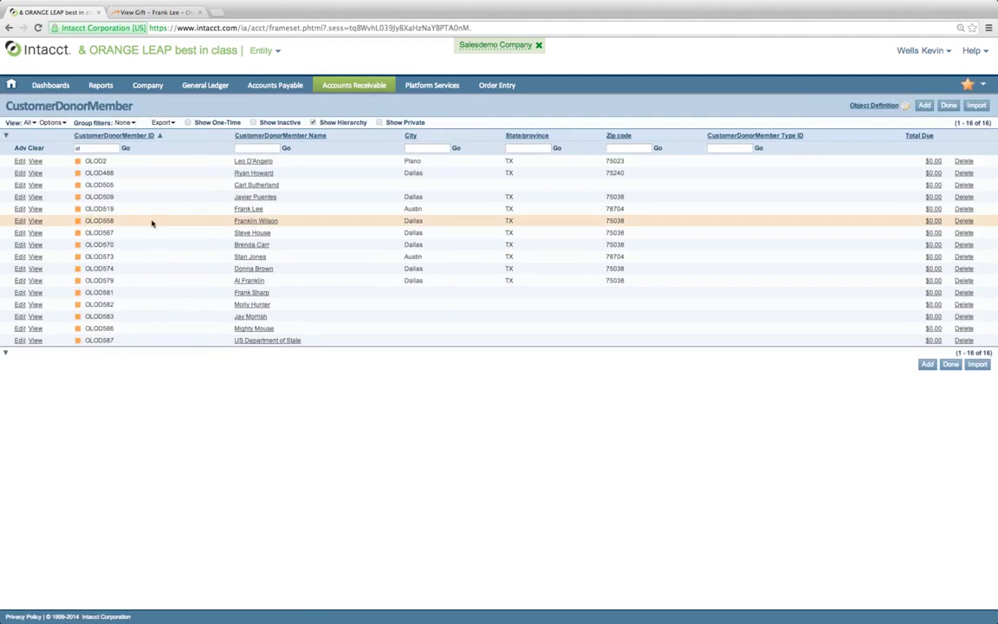
left_click(36, 210)
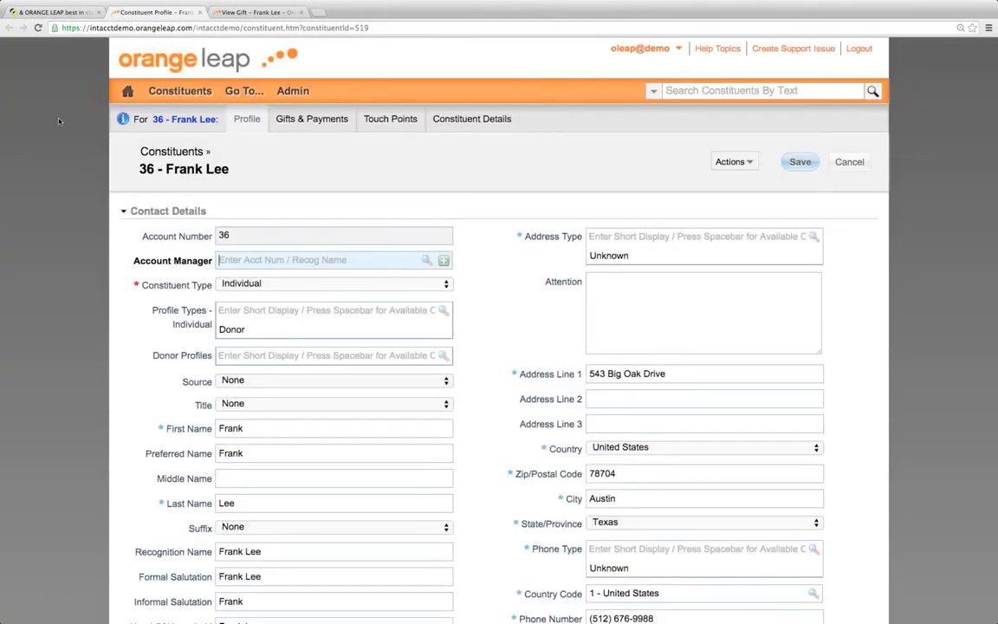
left_click(49, 13)
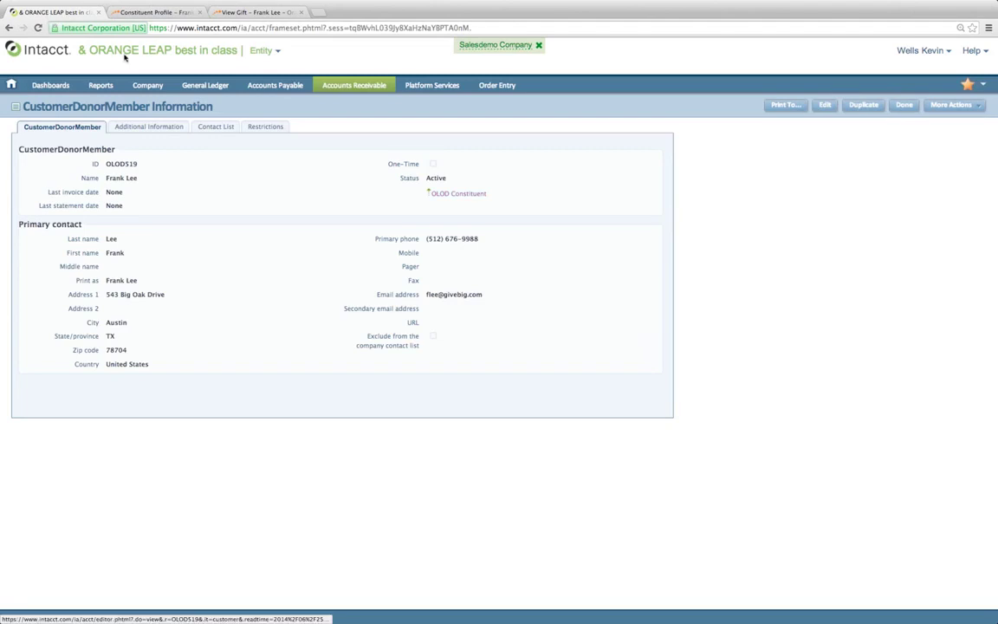
left_click(156, 13)
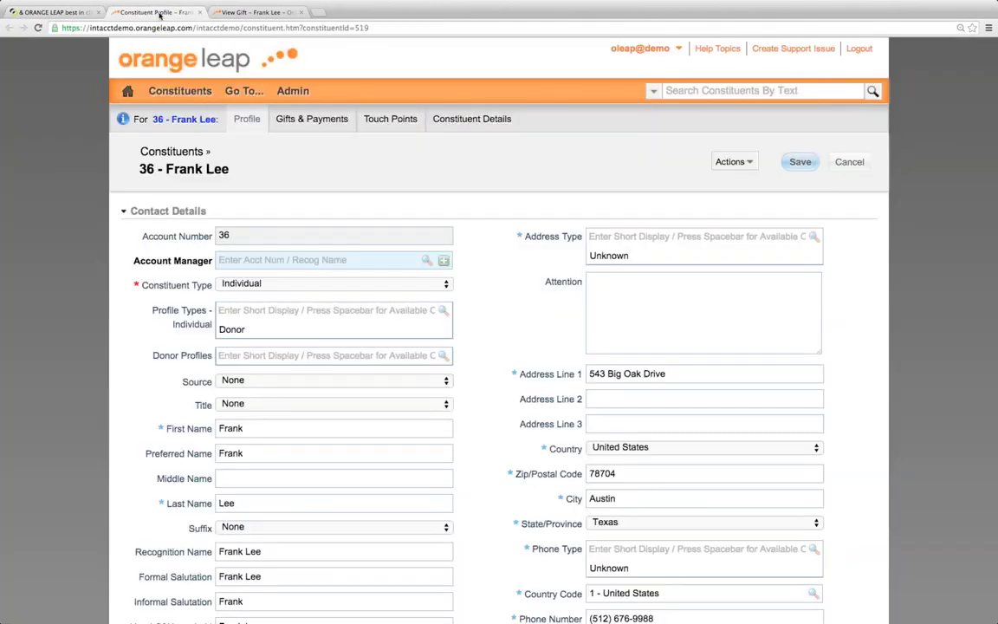
left_click(201, 13)
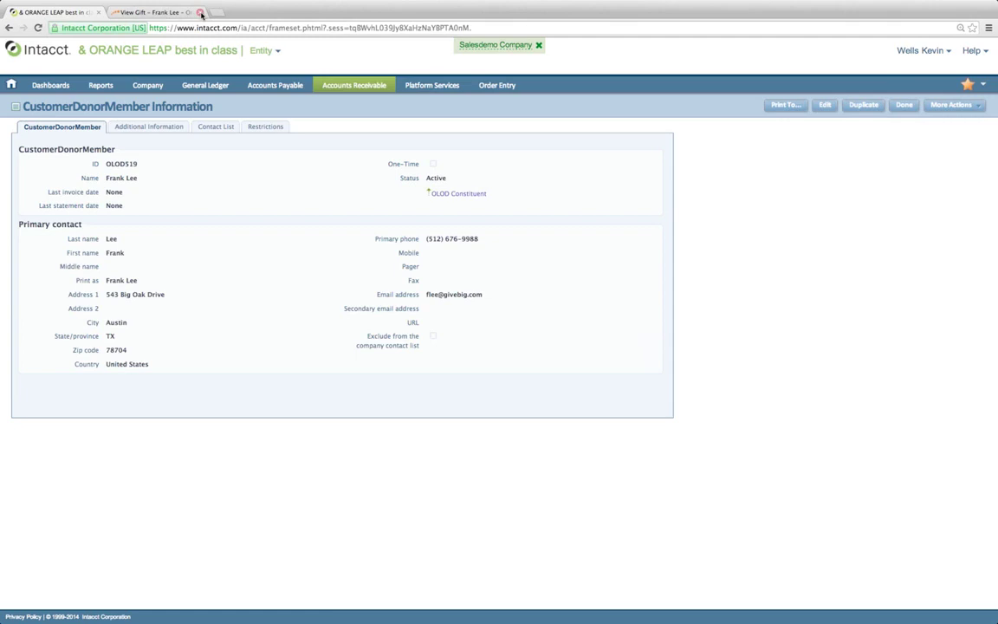
Open the Executive Director Performance Metrics dashboard and run Building Campaign activities as of 6/30/2014
left_click(53, 85)
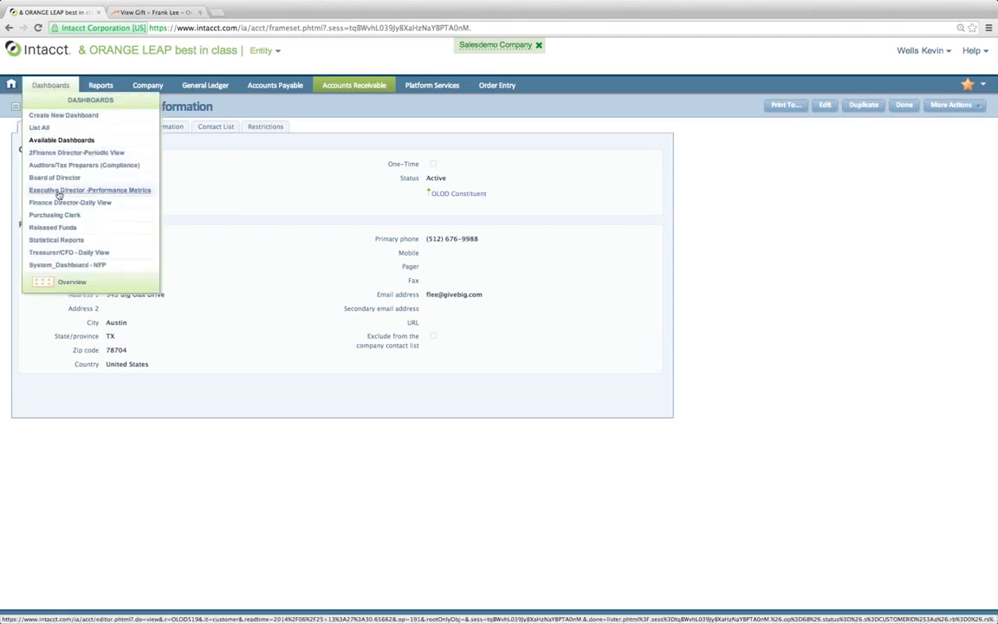
left_click(58, 191)
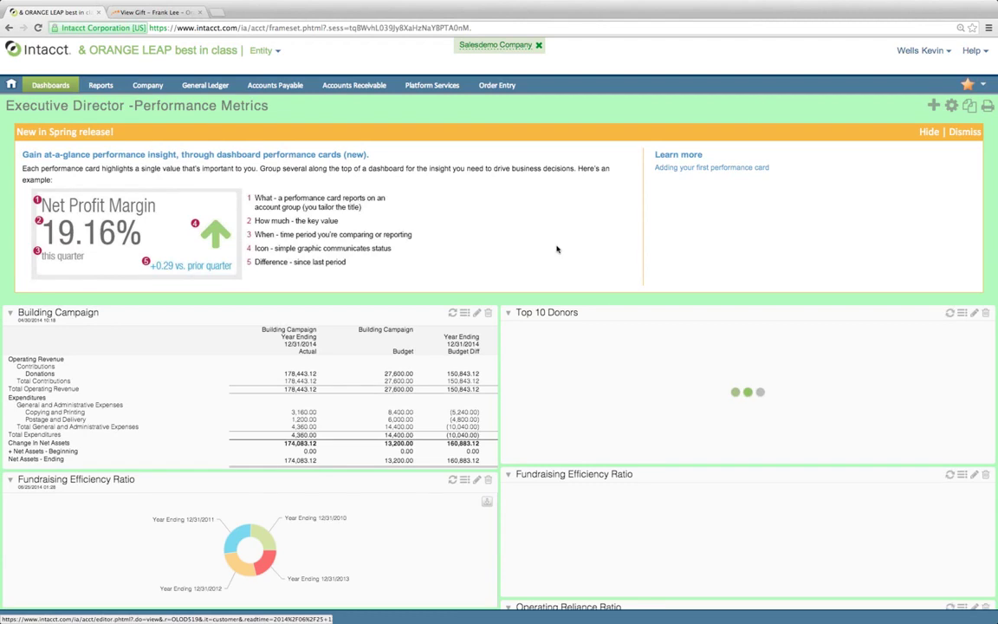
scroll(559, 243, "down", 1)
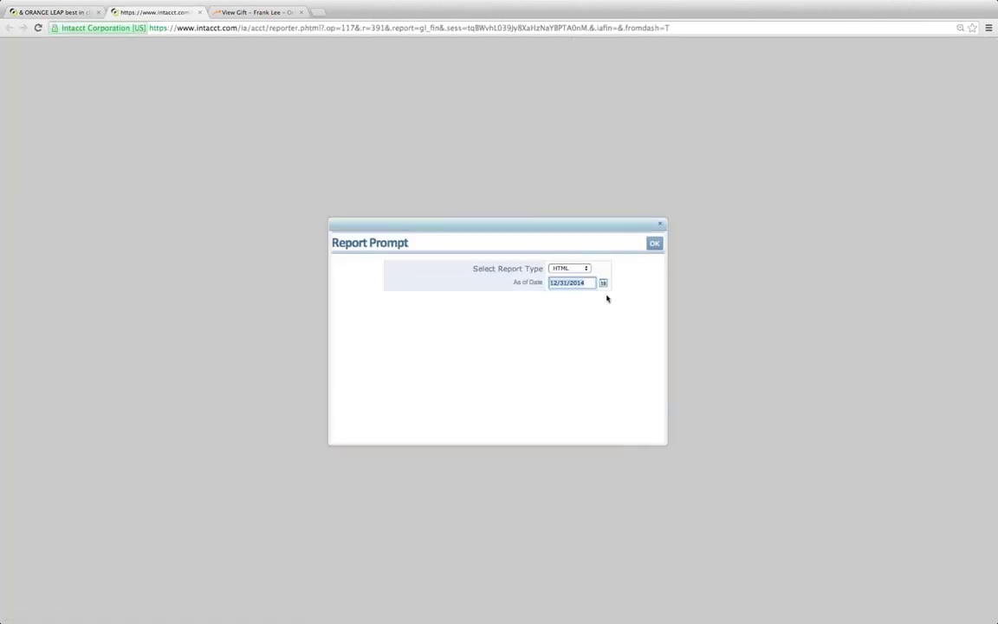
type("6")
type("/30/")
type("2014")
key("Return")
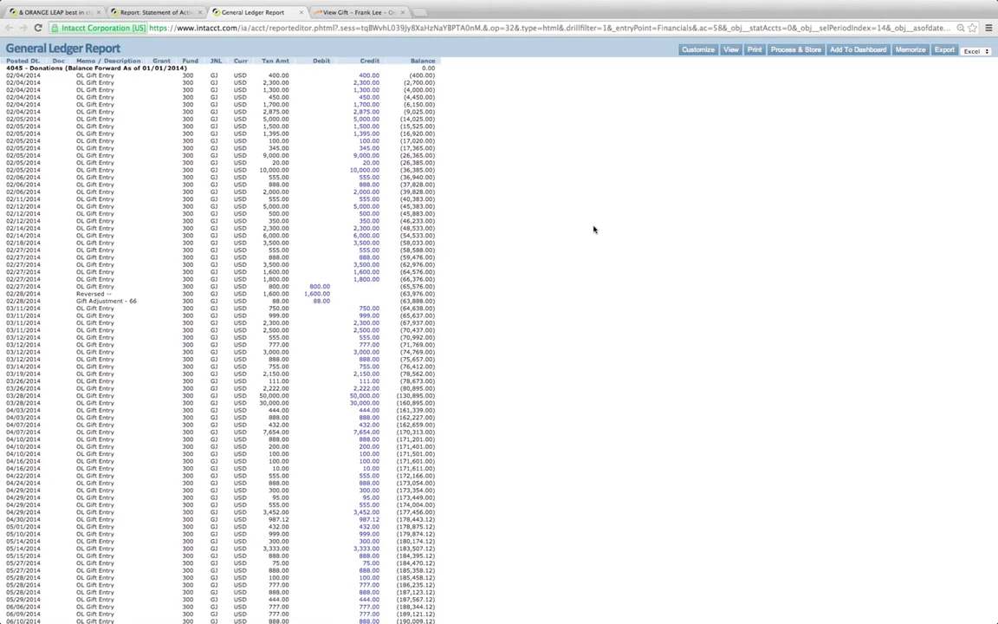
Open the 06/25/2014 3,500.00 OL Gift Entry line at the bottom of the ledger report
scroll(594, 229, "down", 3)
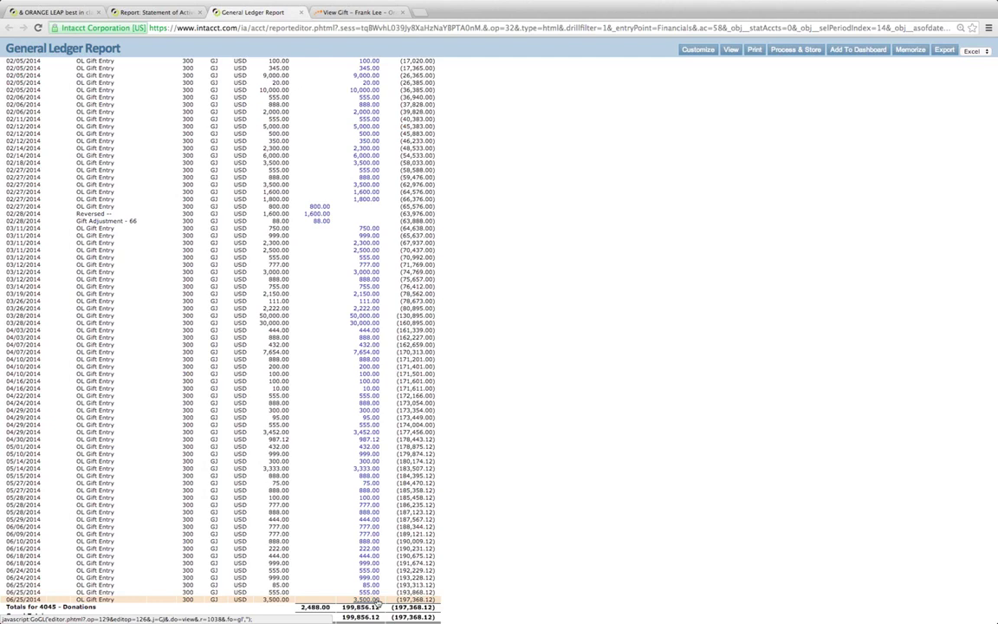
left_click(378, 600)
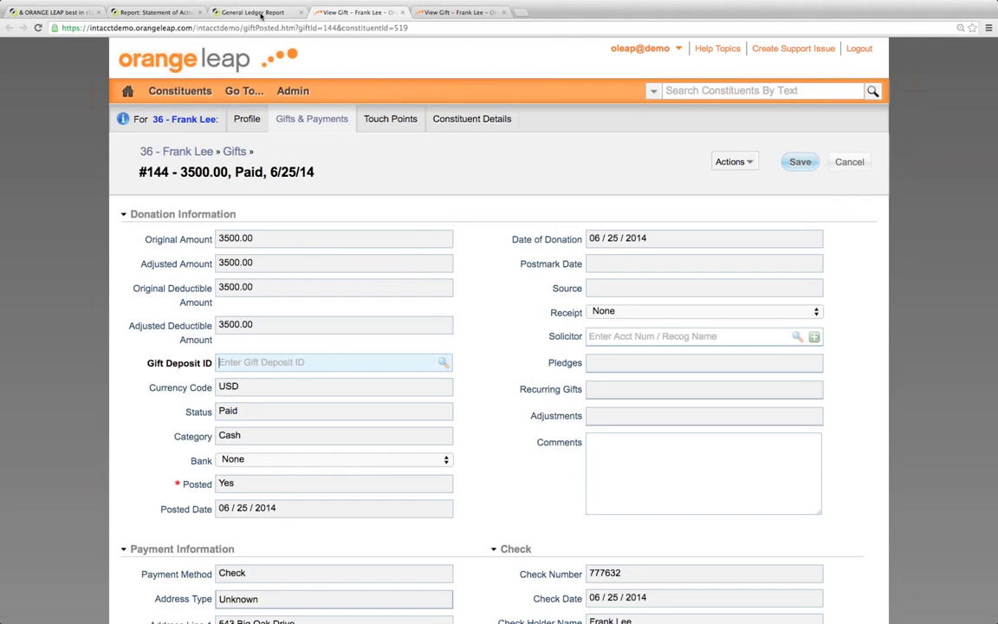
Revisit the gift's journal entry, the Statement of Activities report and the Intacct dashboard
left_click(260, 13)
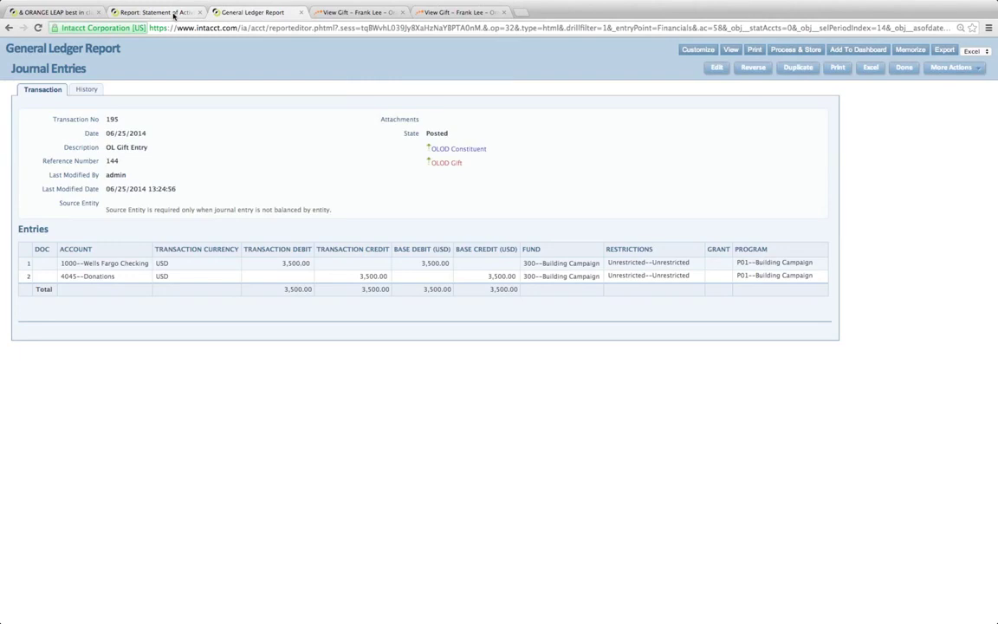
left_click(174, 13)
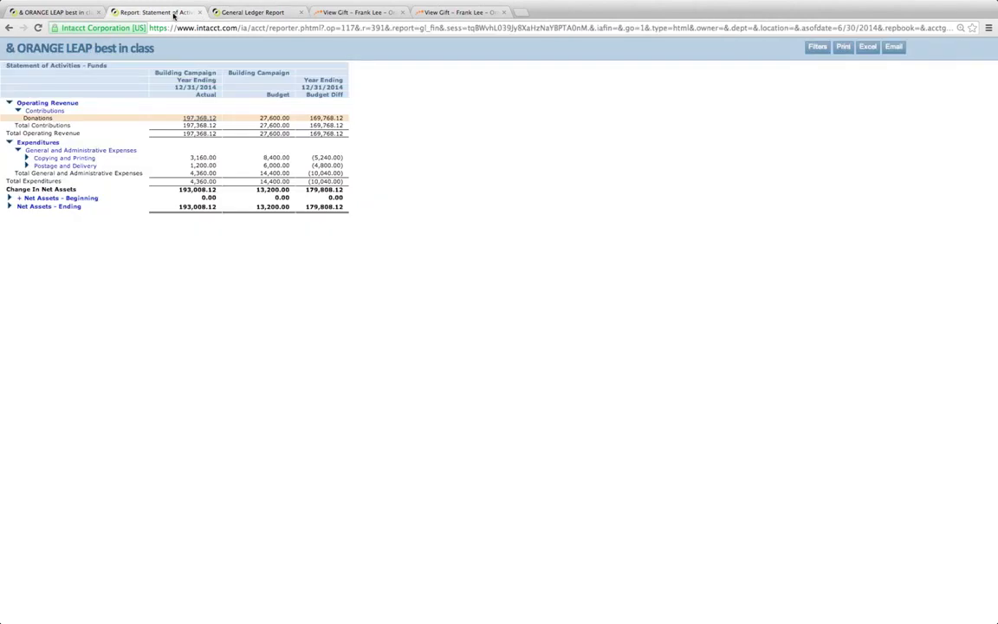
left_click(68, 13)
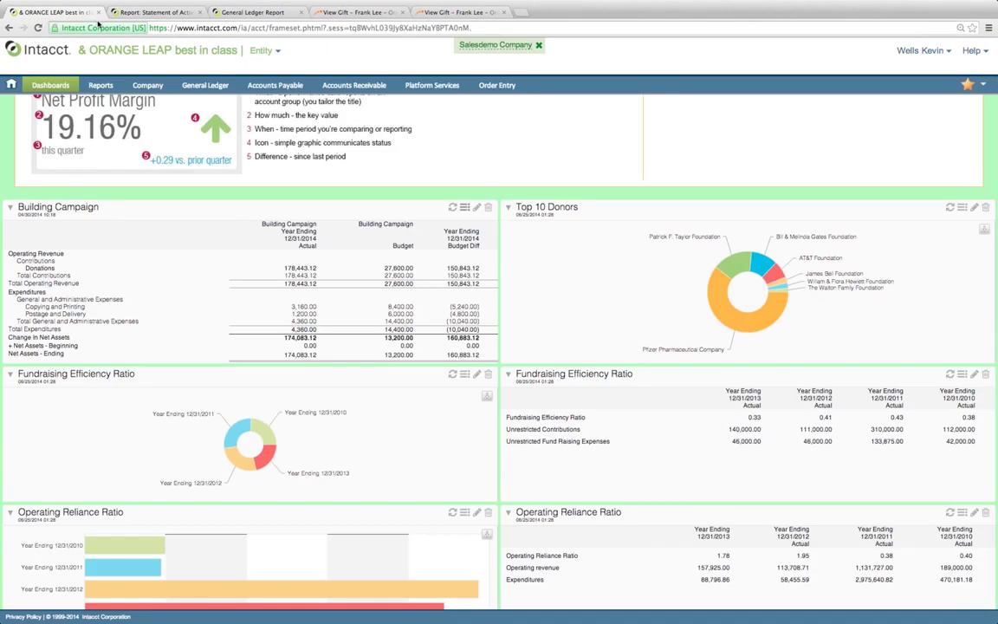
Close the duplicate Orange Leap gift #144 tab and return to the Intacct dashboard
left_click(363, 13)
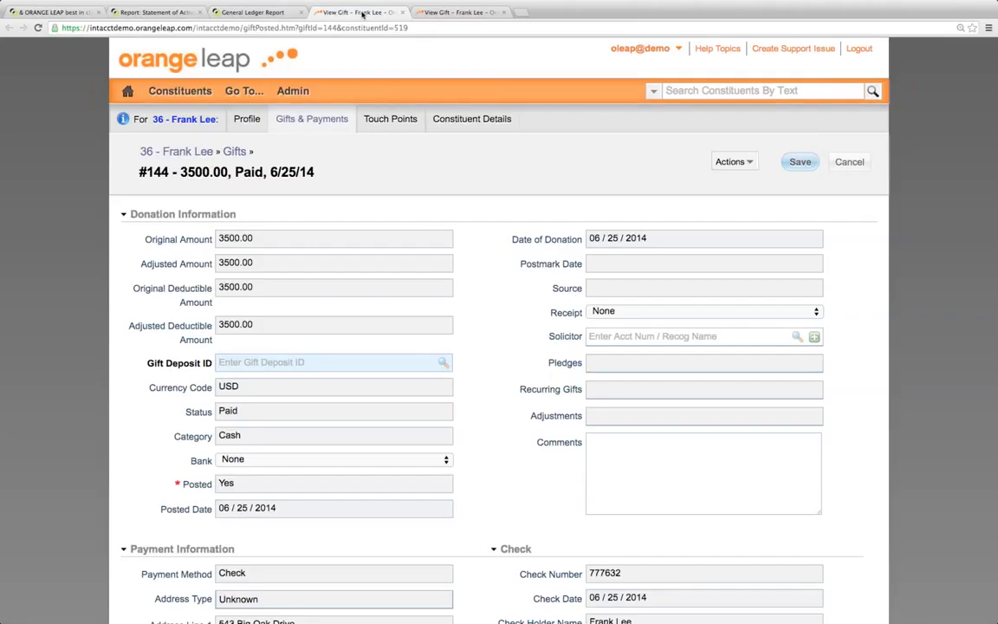
left_click(403, 13)
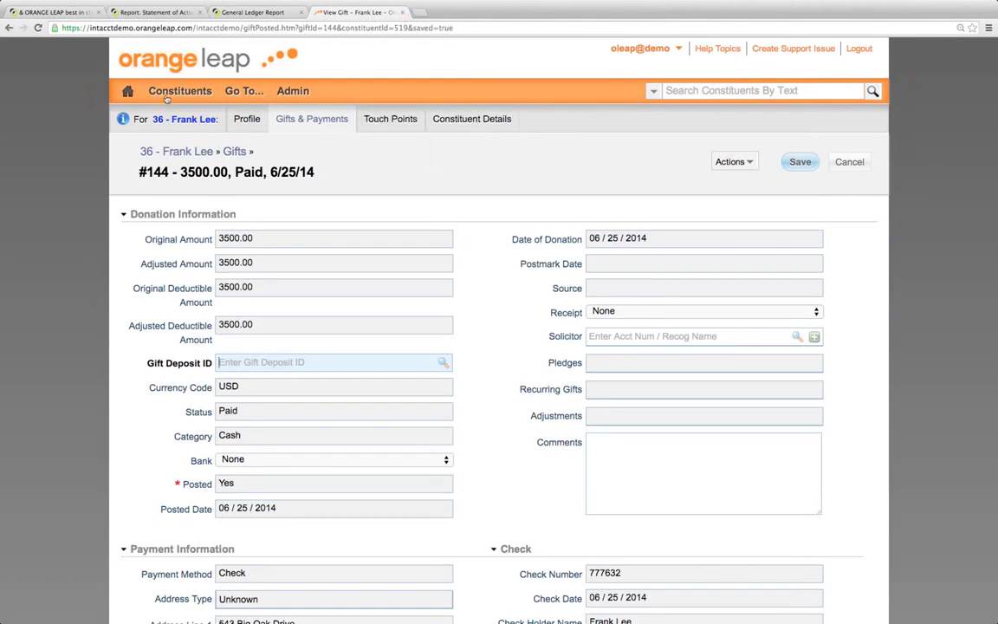
left_click(49, 12)
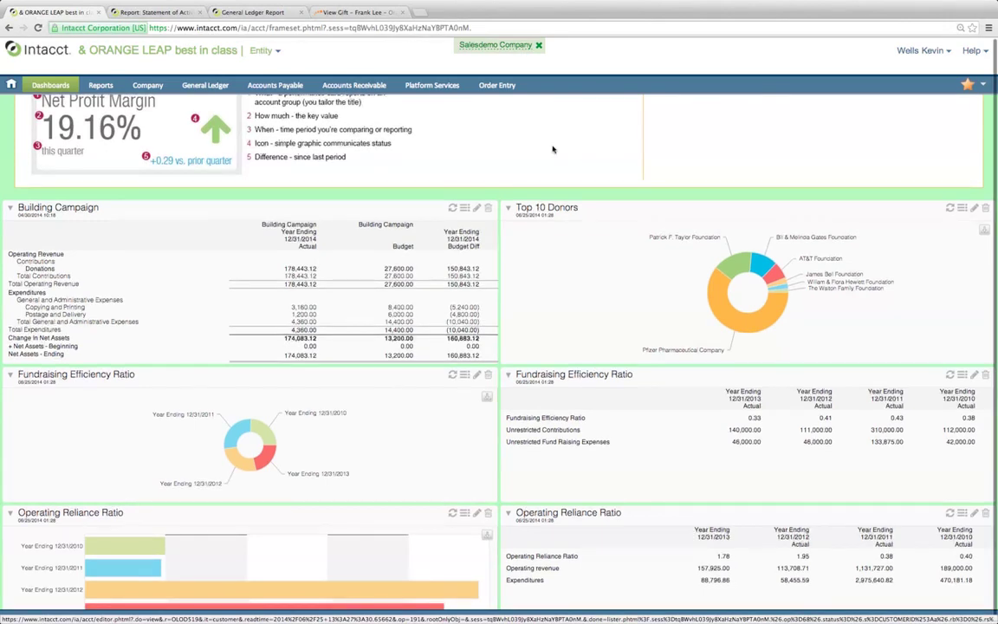
scroll(553, 149, "up", 1)
scroll(553, 149, "up", 1)
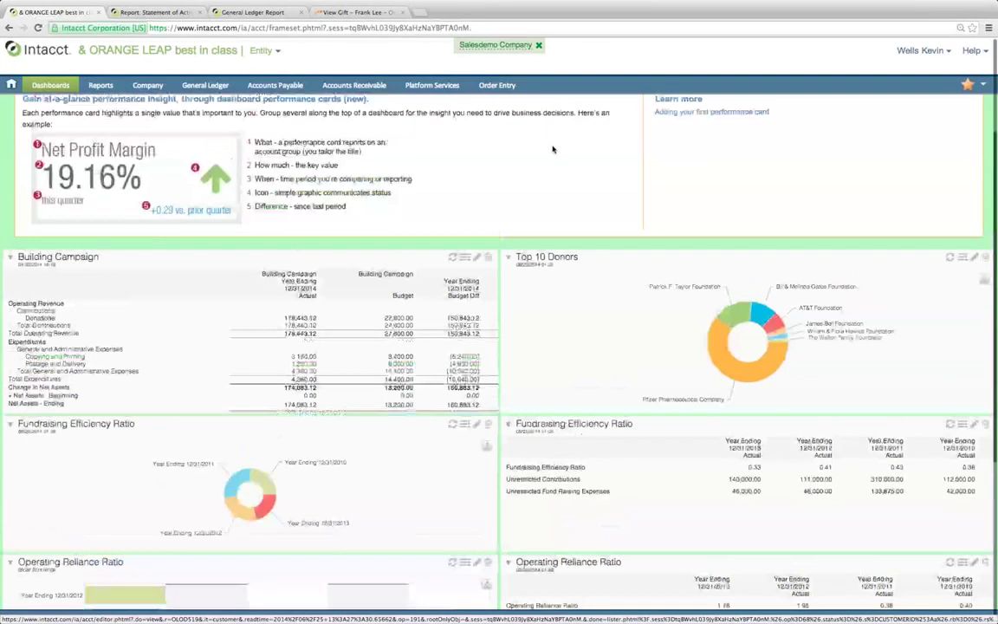
scroll(553, 149, "up", 2)
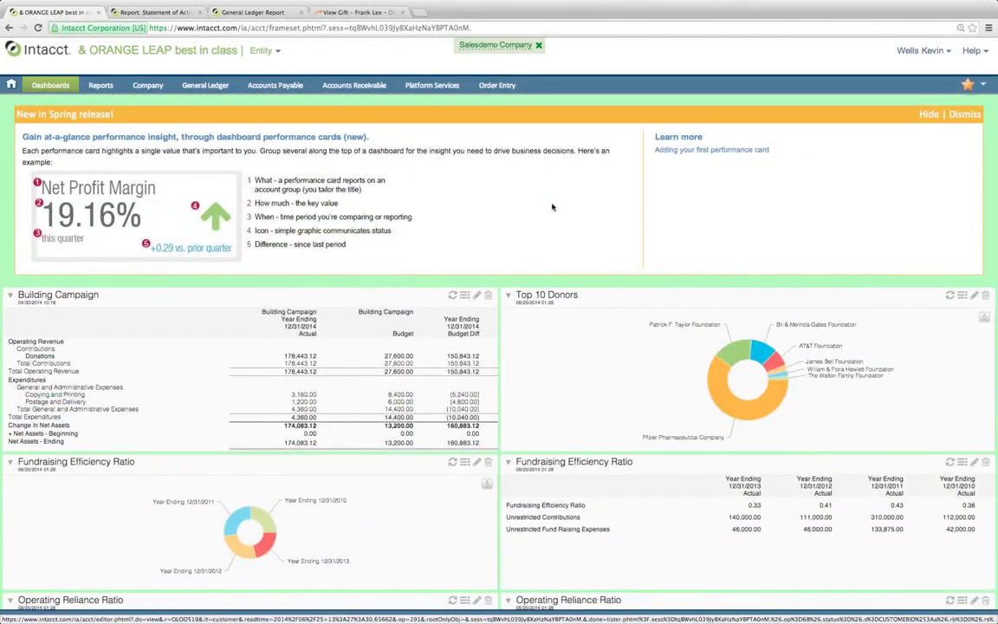